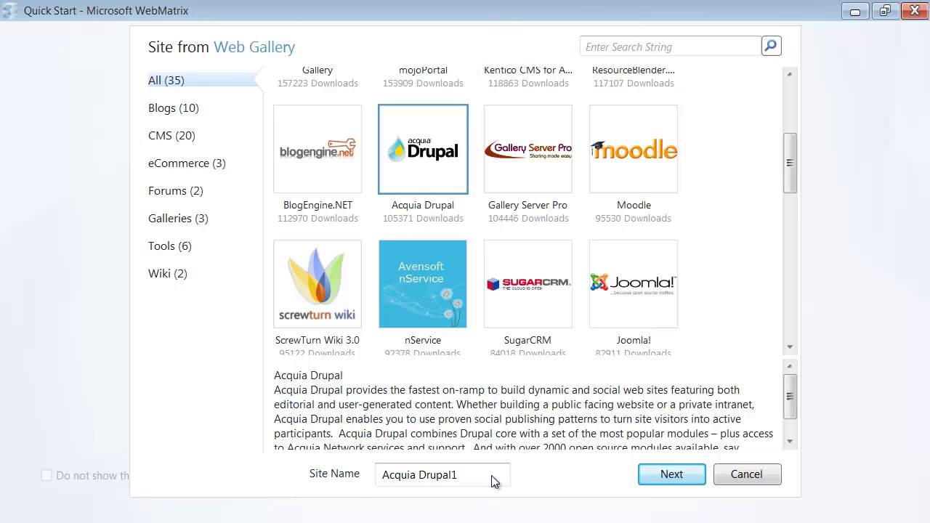
# Rename the new Acquia Drupal site to MyDrupalSite and continue to the database step.
pyautogui.moveTo(469, 474); pyautogui.dragTo(392, 508)
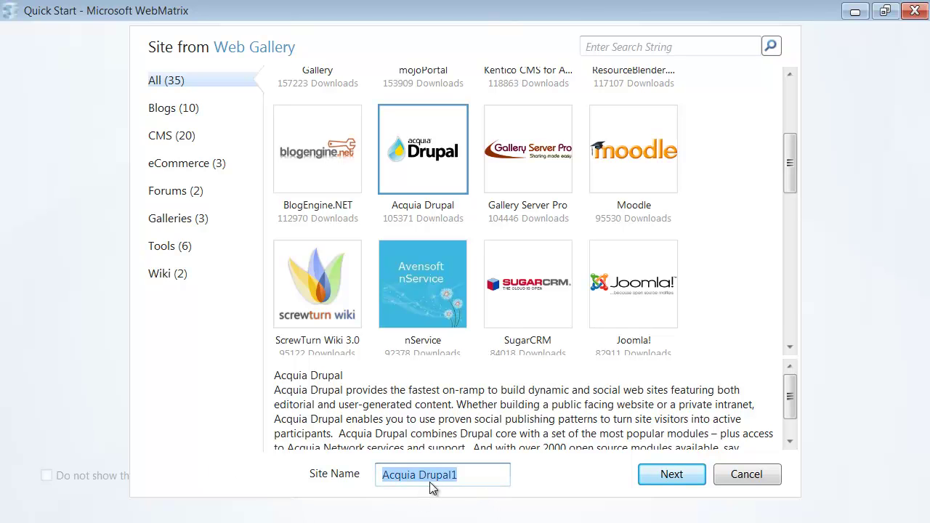
pyautogui.write('MyS')
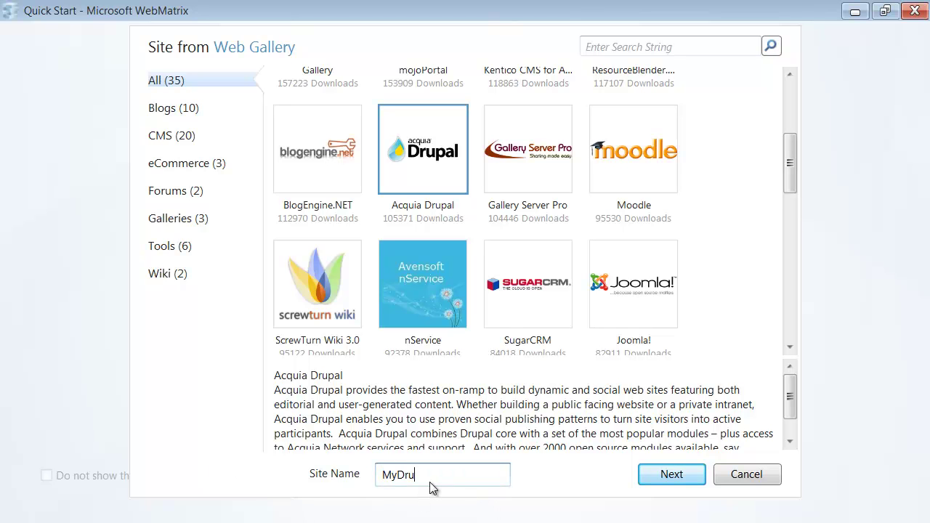
pyautogui.write('rupalSite')
pyautogui.click(676, 477)
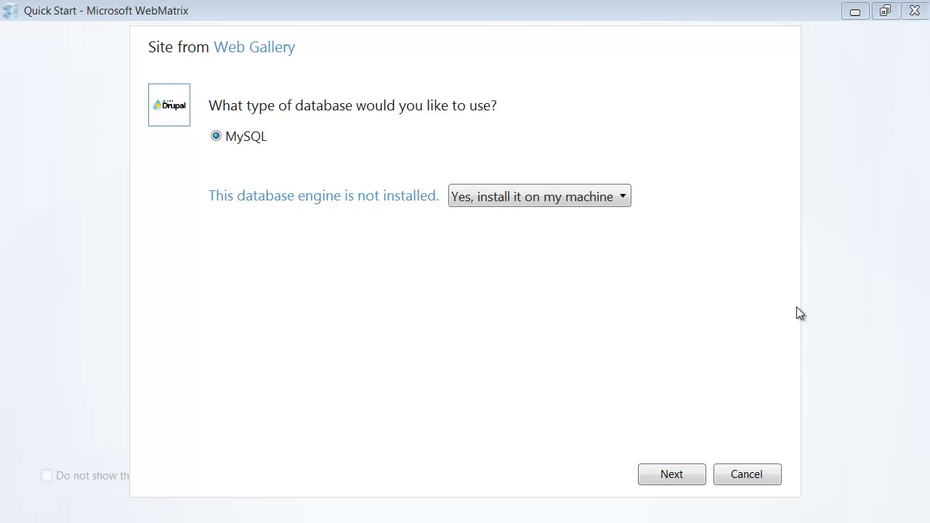
# Keep MySQL and set and confirm the MySQL root administrator password.
pyautogui.click(664, 478)
pyautogui.click(380, 240)
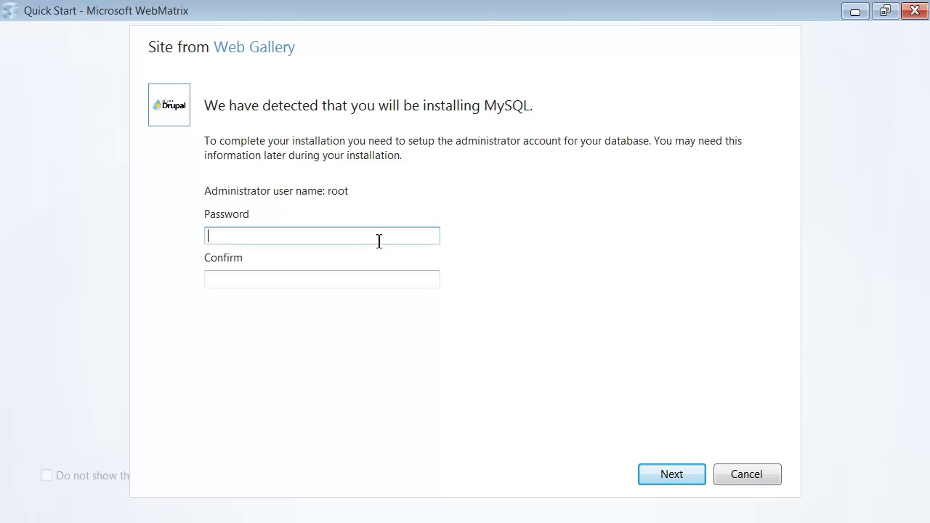
pyautogui.write('********')
pyautogui.press('Tab')
pyautogui.write('********')
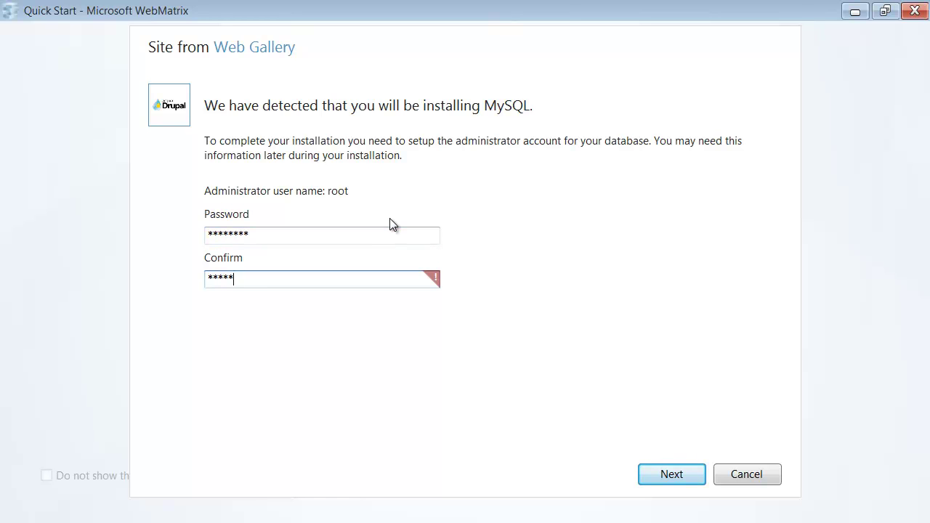
pyautogui.press('Tab')
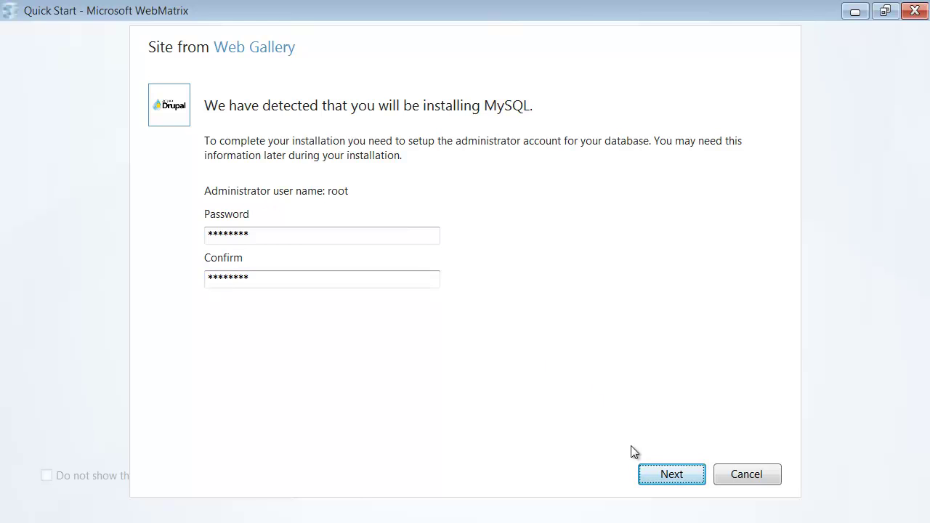
pyautogui.click(668, 472)
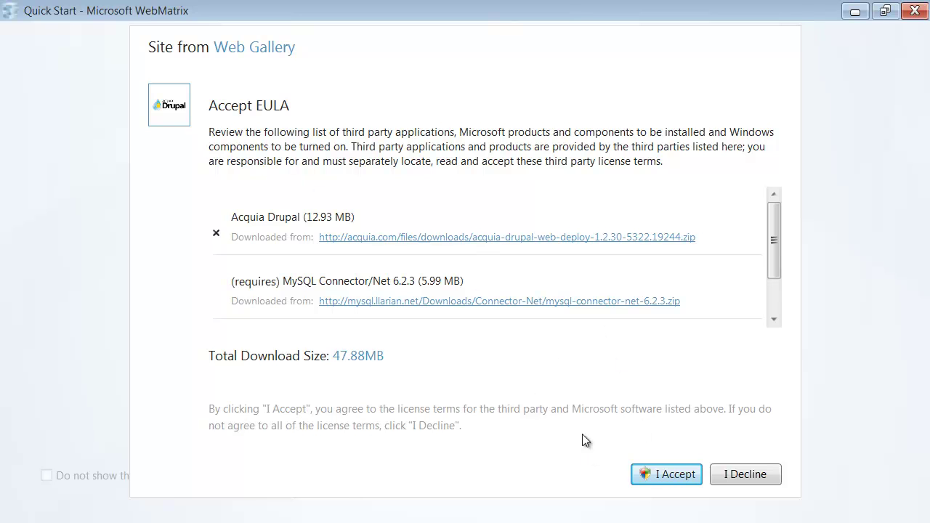
# Scroll through the Acquia Drupal and MySQL license list and accept the terms.
pyautogui.moveTo(774, 243); pyautogui.dragTo(775, 301)
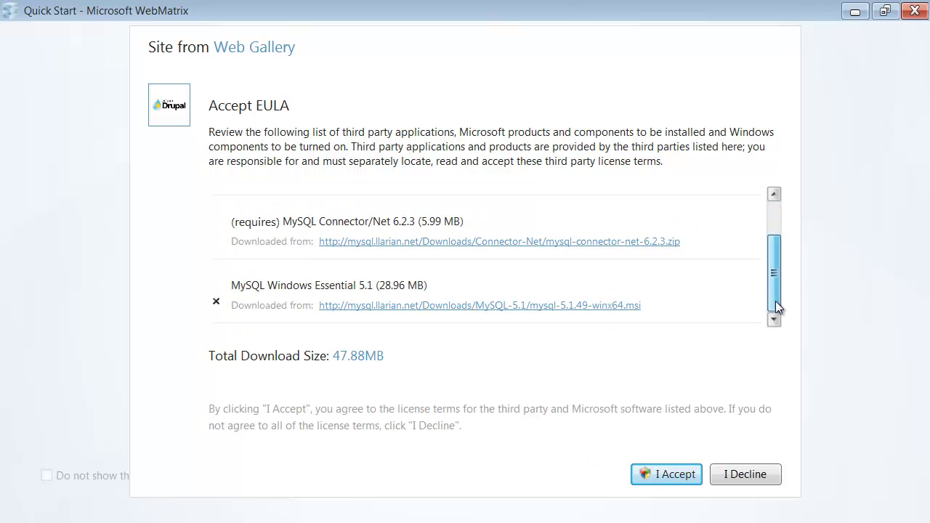
pyautogui.click(669, 474)
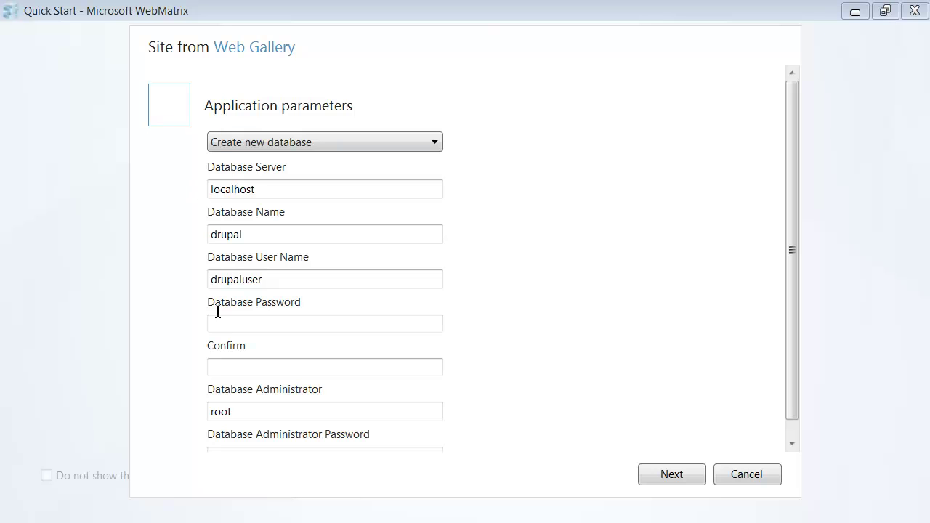
# Enter the database user password and database administrator password, then install Acquia Drupal.
pyautogui.click(241, 234)
pyautogui.click(266, 322)
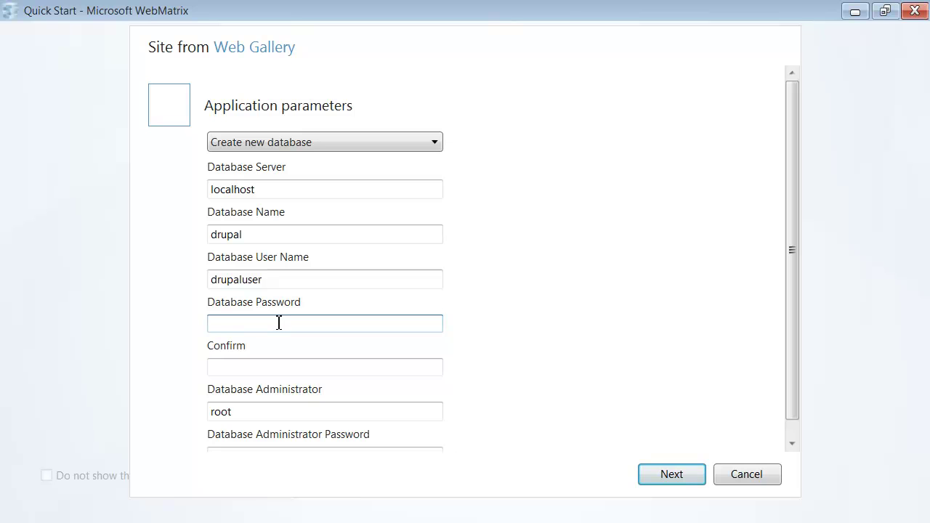
pyautogui.write('**********')
pyautogui.press('Tab')
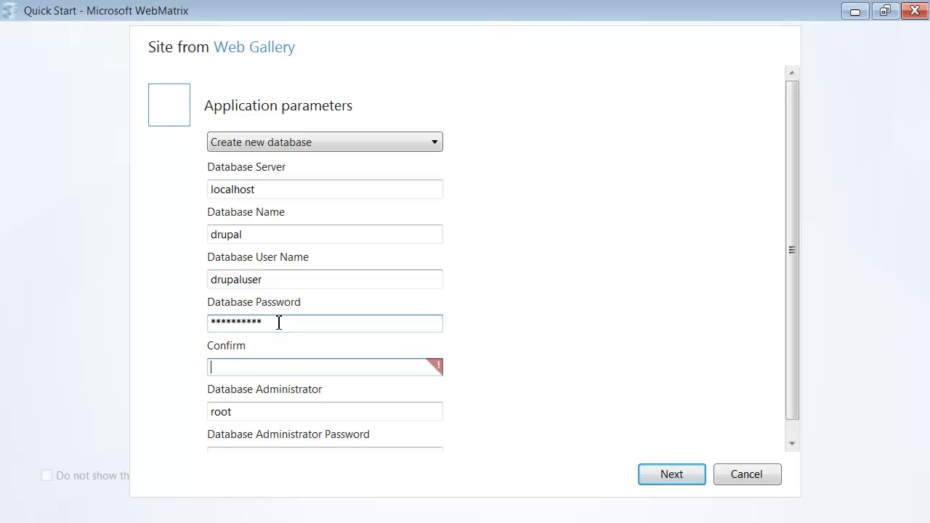
pyautogui.write('**********')
pyautogui.press('Tab')
pyautogui.press('Tab')
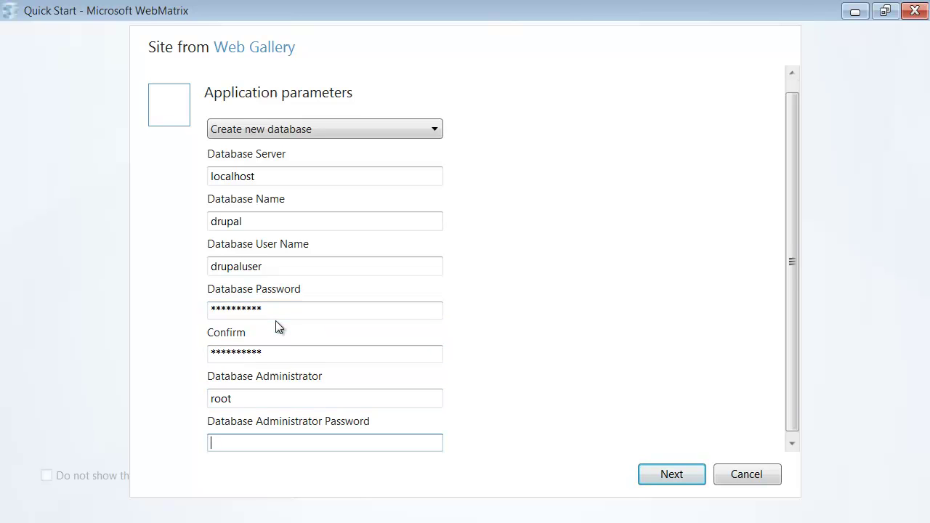
pyautogui.write('********')
pyautogui.press('Tab')
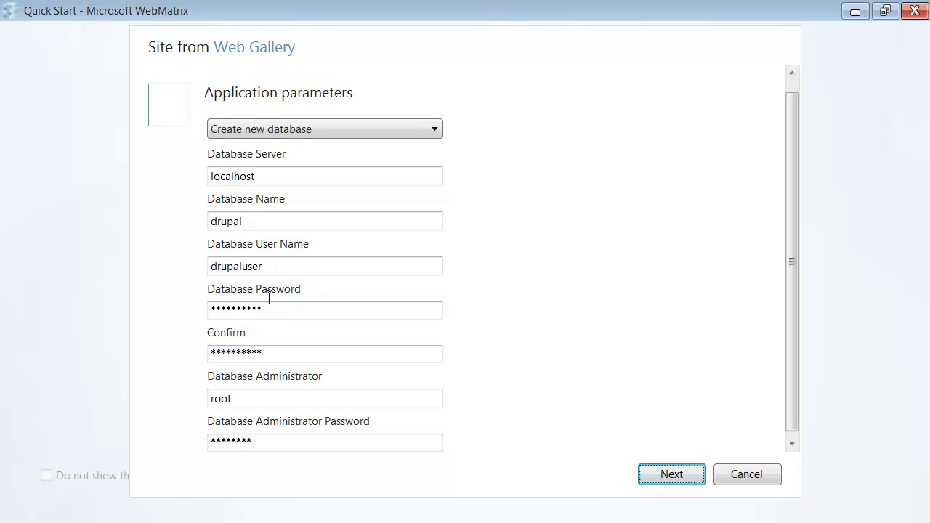
pyautogui.click(673, 474)
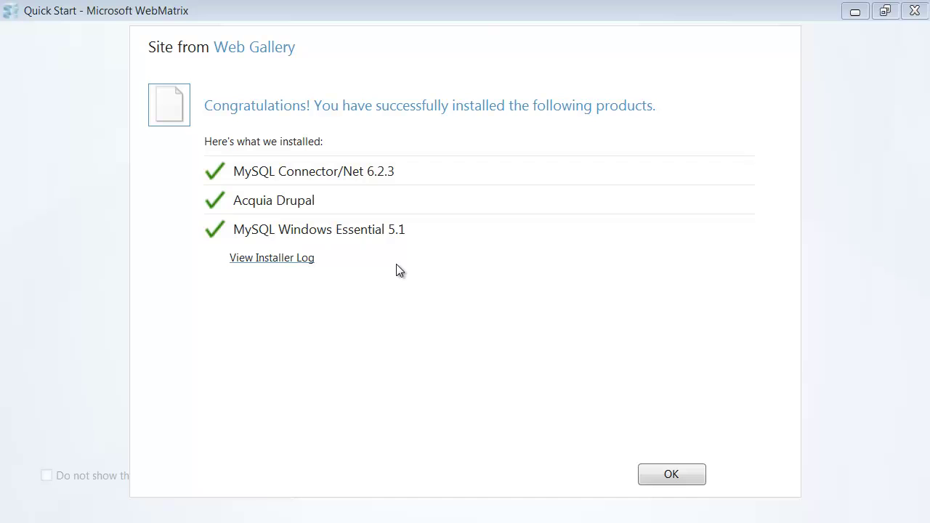
# Close the install summary, run MyDrupalSite in the browser, and move the window top-left.
pyautogui.click(695, 477)
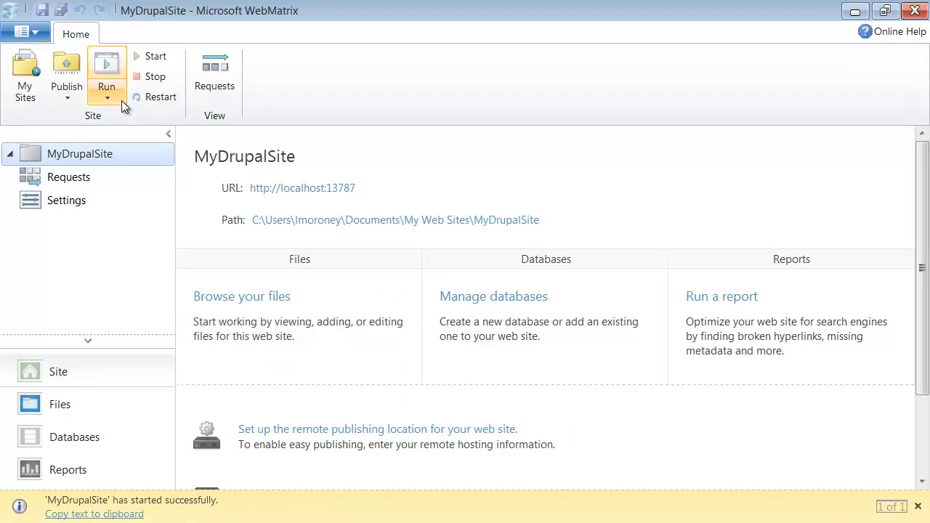
pyautogui.click(108, 65)
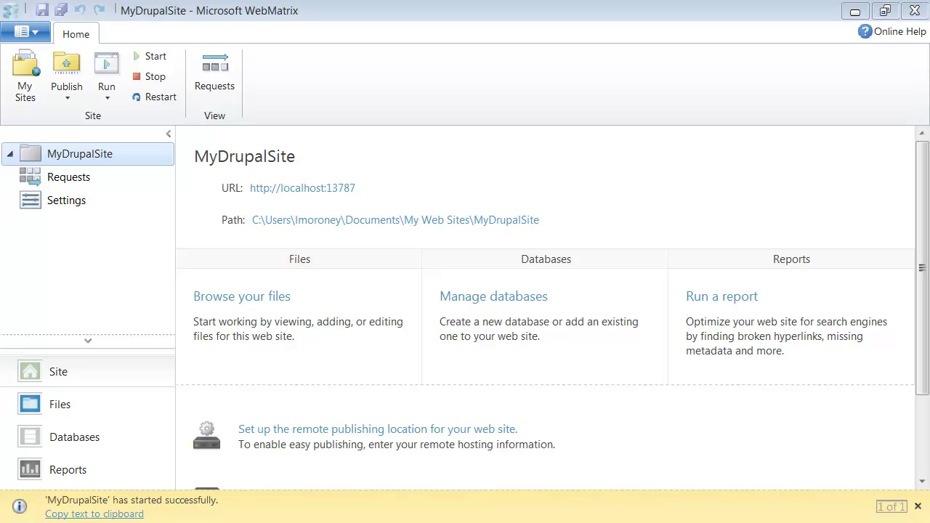
pyautogui.moveTo(62, 177); pyautogui.dragTo(255, 12)
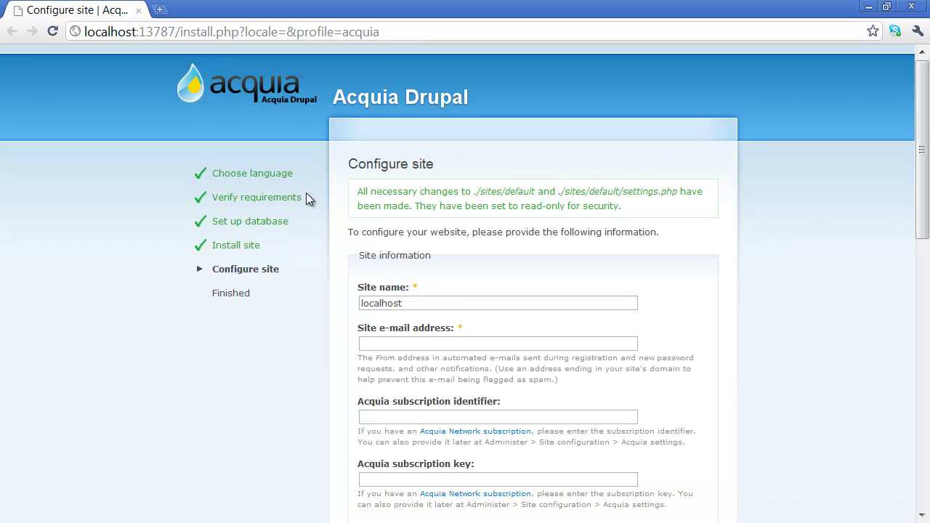
# Enter the site's e-mail address on the Configure site form.
pyautogui.scroll(-3, 258, 145)
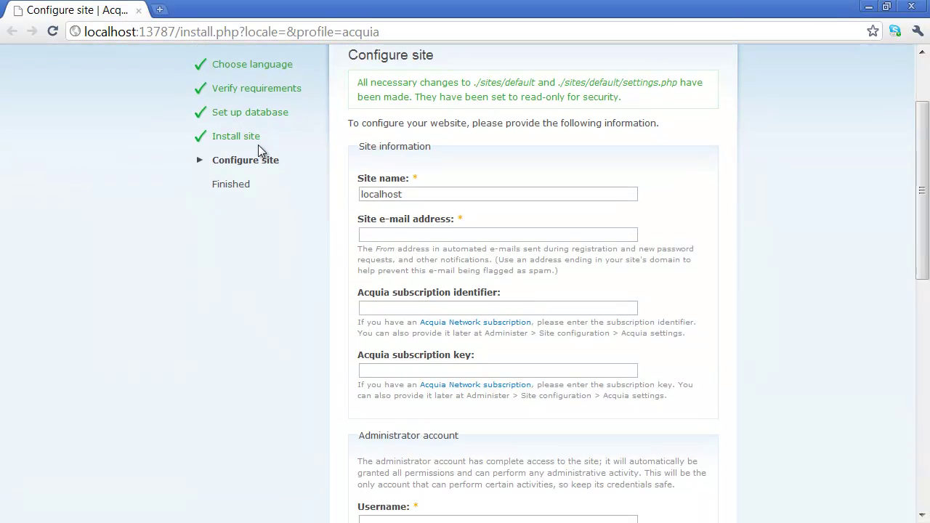
pyautogui.click(407, 236)
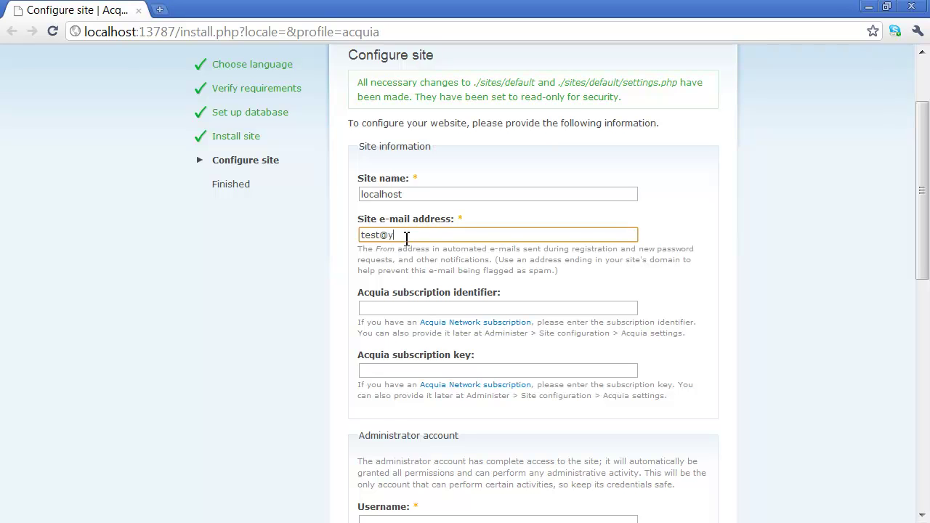
pyautogui.press('Tab')
pyautogui.press('Tab')
pyautogui.press('Tab')
pyautogui.press('Tab')
pyautogui.press('Tab')
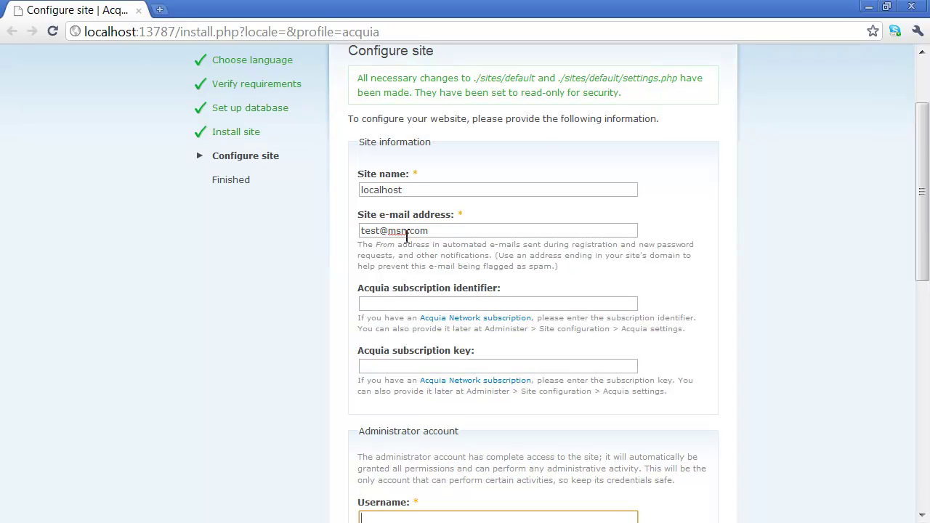
# Fill in the administrator username and password, confirm it, and save the site configuration.
pyautogui.scroll(-5, 529, 318)
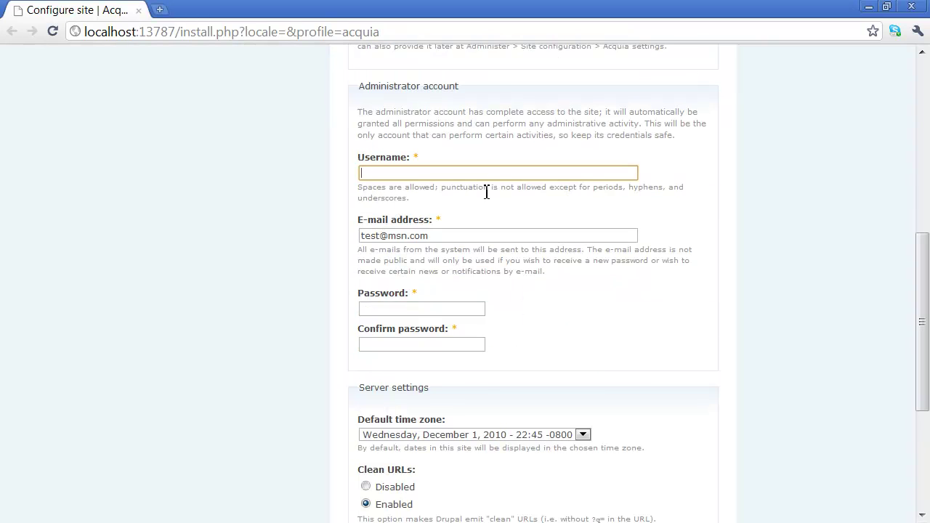
pyautogui.press('Tab')
pyautogui.press('Tab')
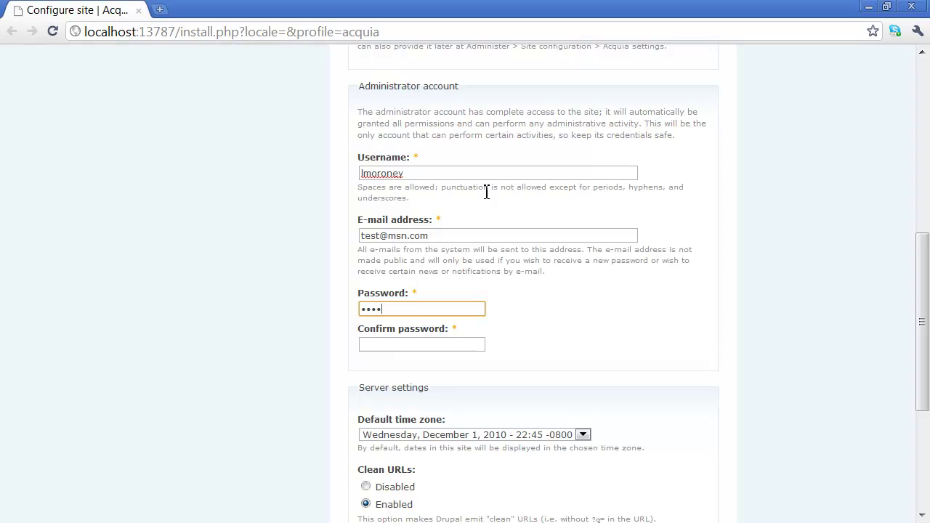
pyautogui.press('Tab')
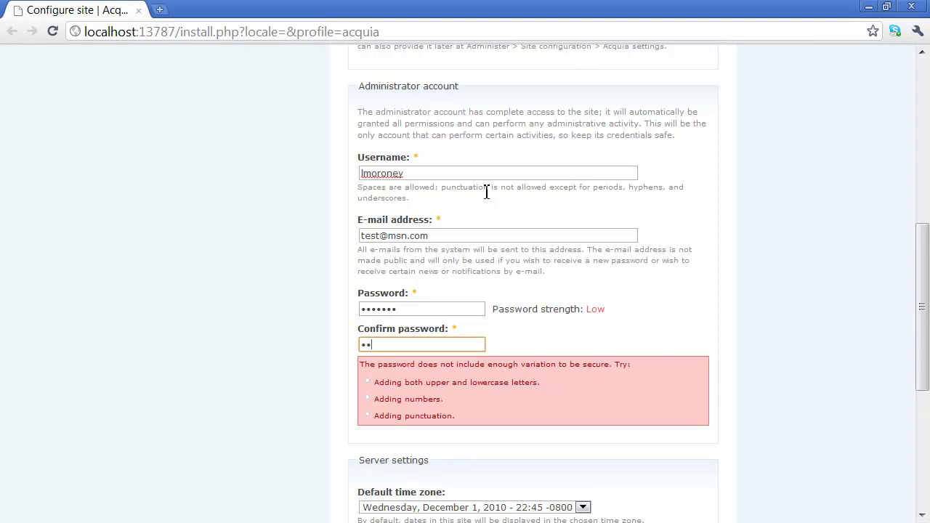
pyautogui.press('Tab')
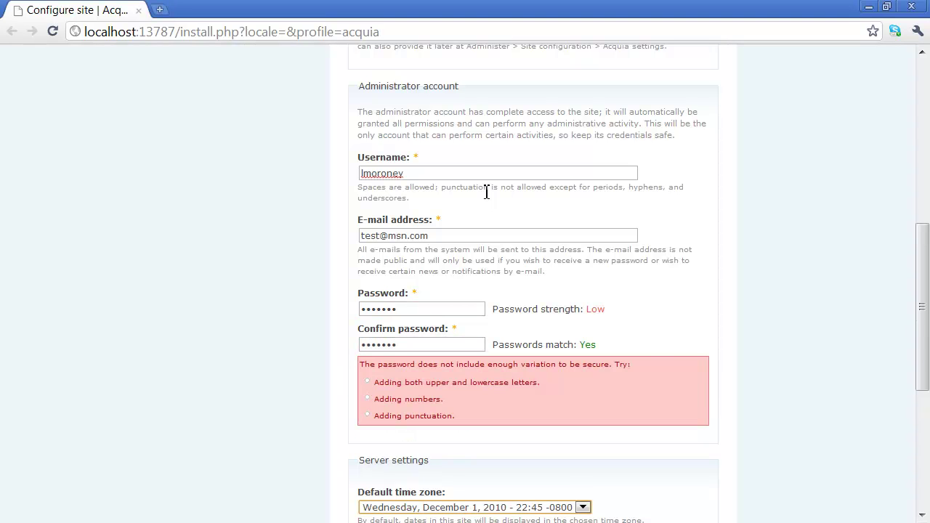
pyautogui.scroll(-1, 404, 270)
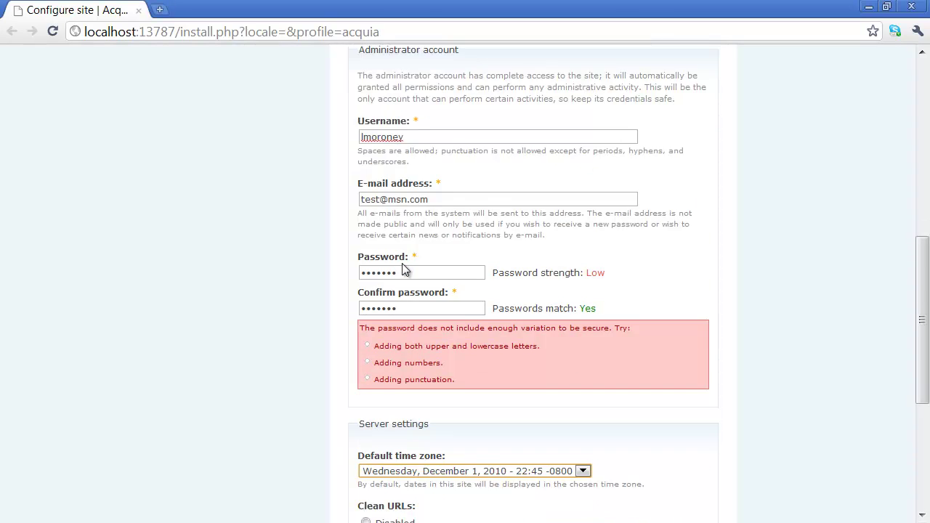
pyautogui.scroll(-4, 316, 295)
pyautogui.click(399, 443)
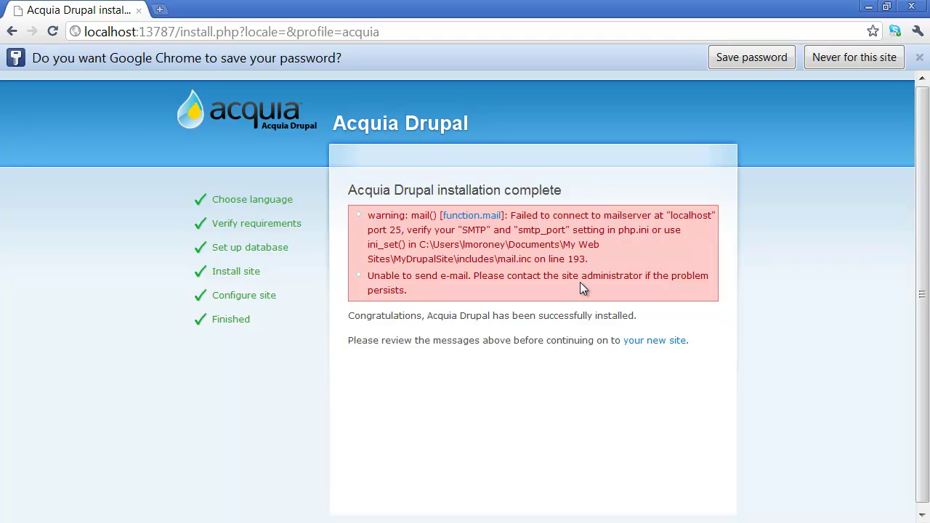
# Open the new site's home page, then follow the link to its administration section.
pyautogui.click(656, 341)
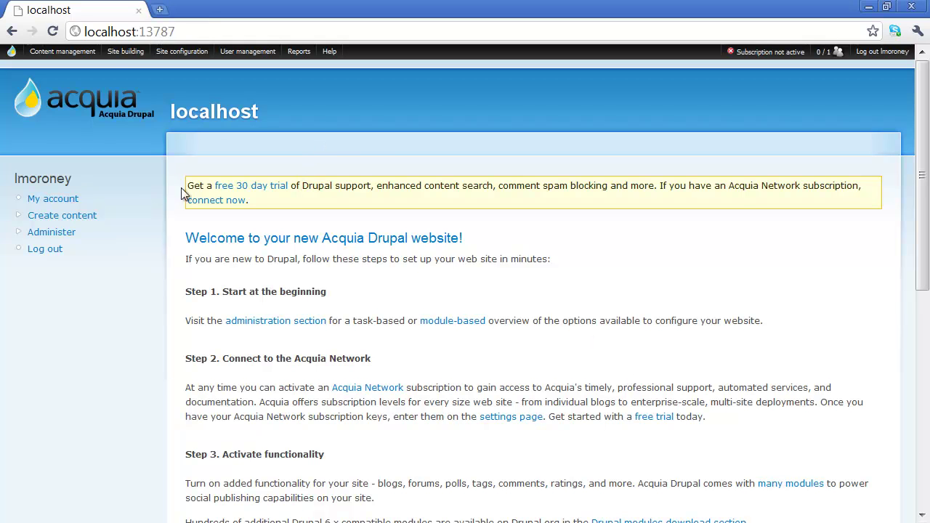
pyautogui.moveTo(11, 52)
pyautogui.click(283, 325)
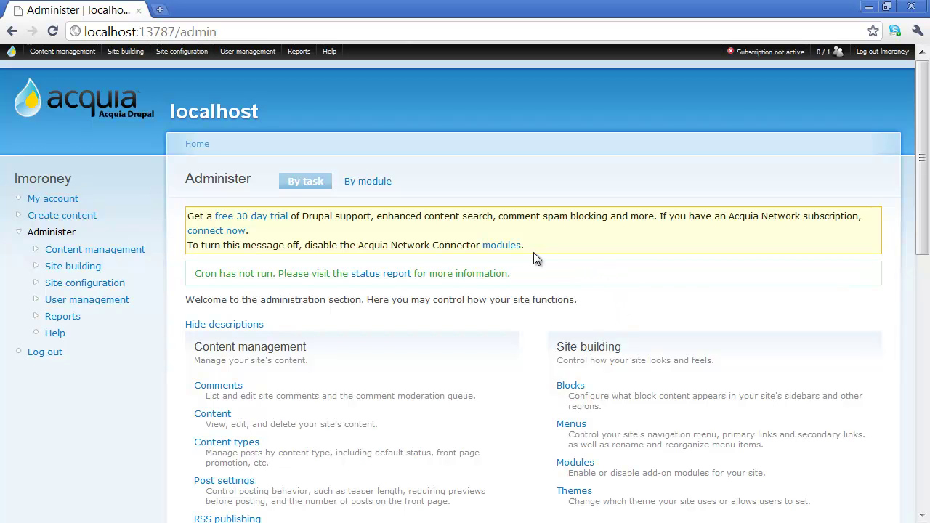
# Disable the Acquia agent and Acquia site information modules and save the module settings.
pyautogui.click(501, 245)
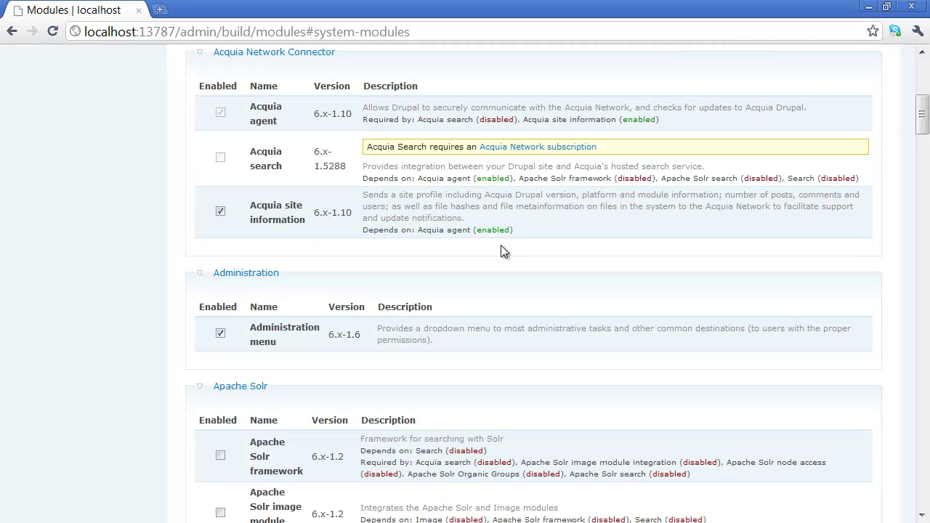
pyautogui.scroll(6, 247, 168)
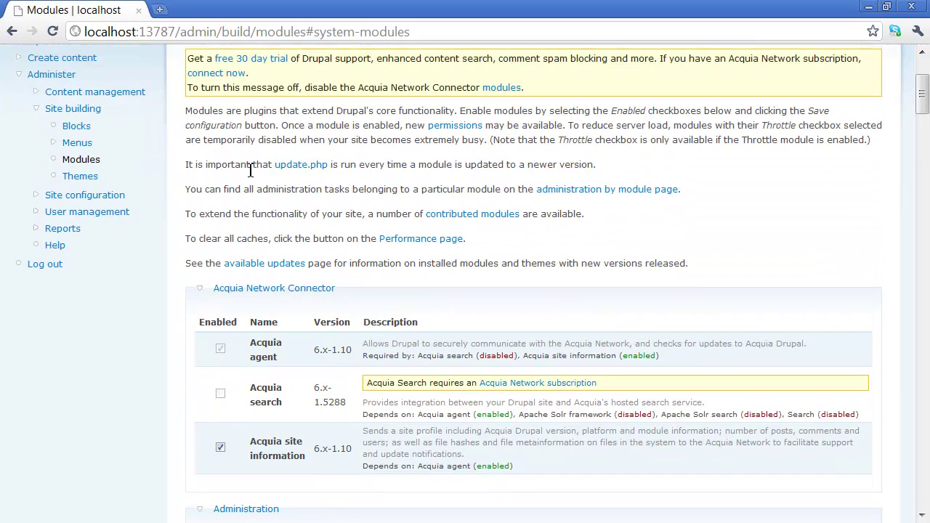
pyautogui.scroll(-6, 247, 168)
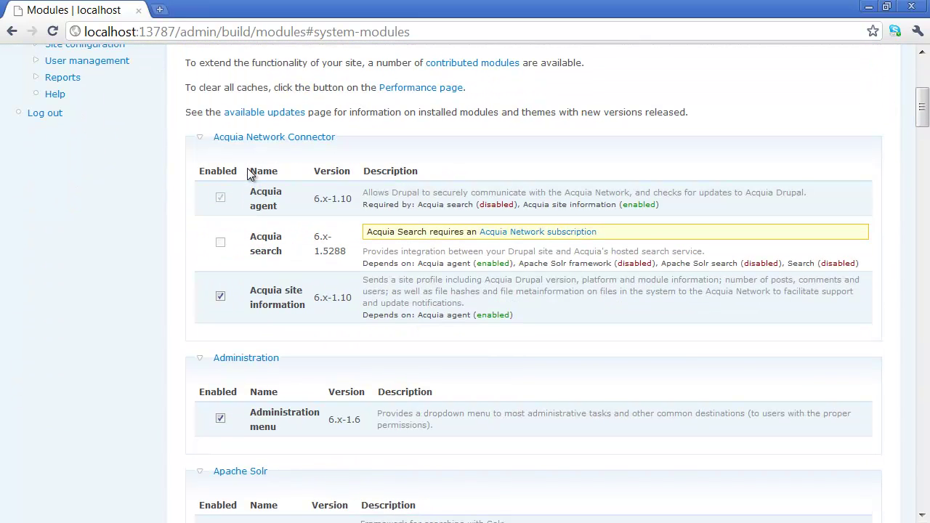
pyautogui.scroll(-1, 235, 197)
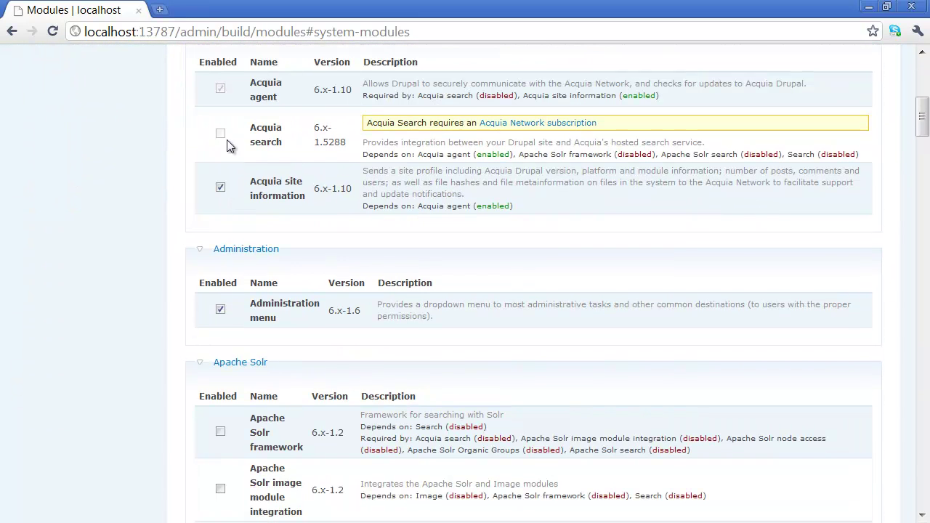
pyautogui.scroll(1, 218, 225)
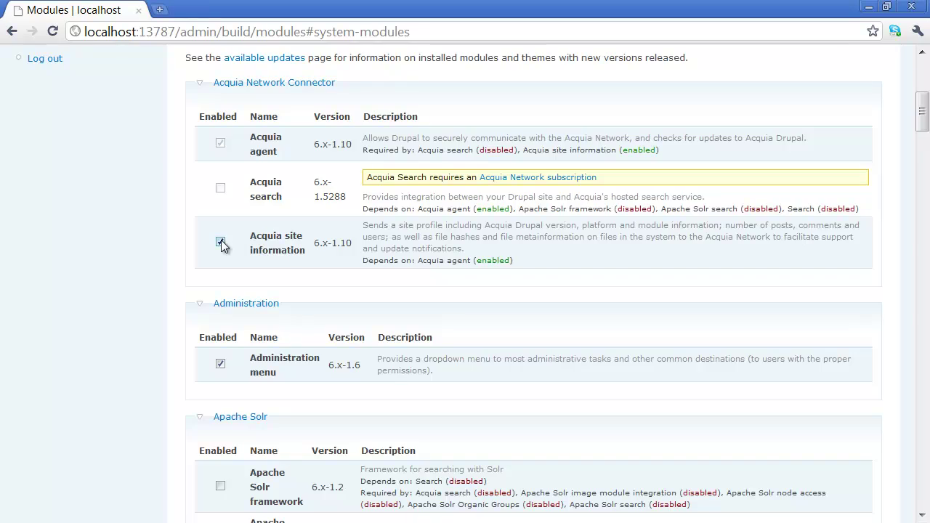
pyautogui.scroll(-20, 262, 243)
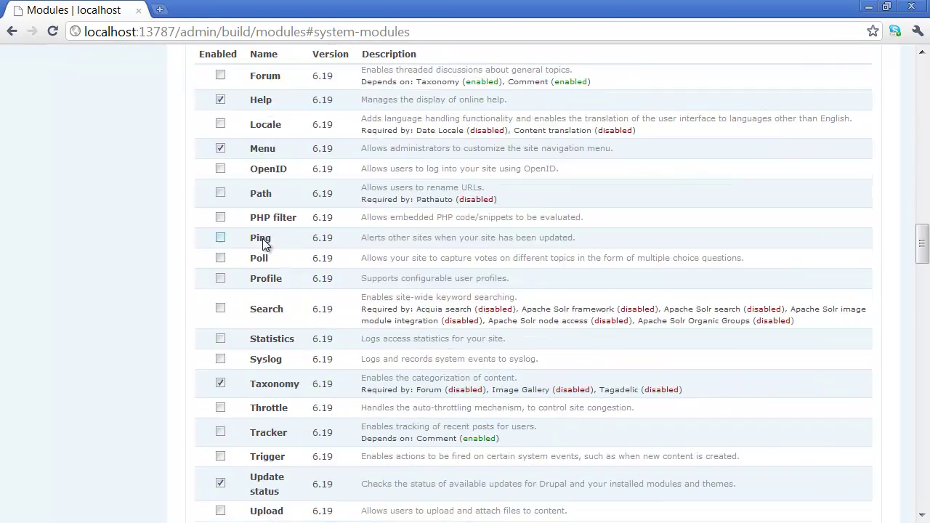
pyautogui.scroll(-20, 265, 247)
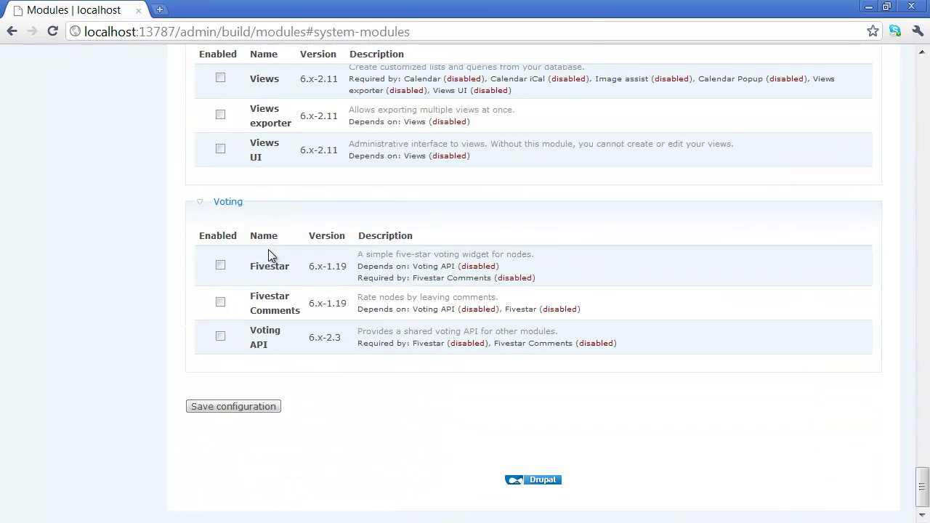
pyautogui.click(242, 405)
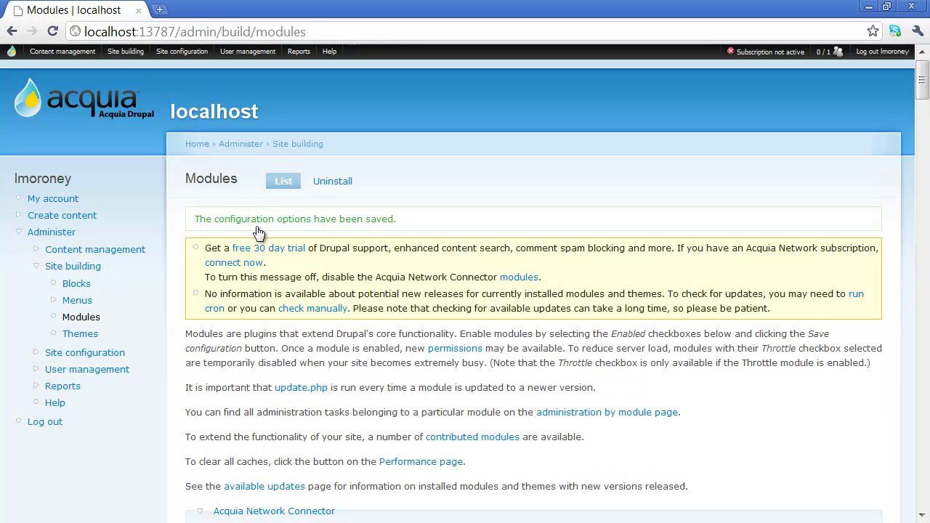
# Enable the Lightbox2 module and save the configuration.
pyautogui.scroll(-1, 596, 322)
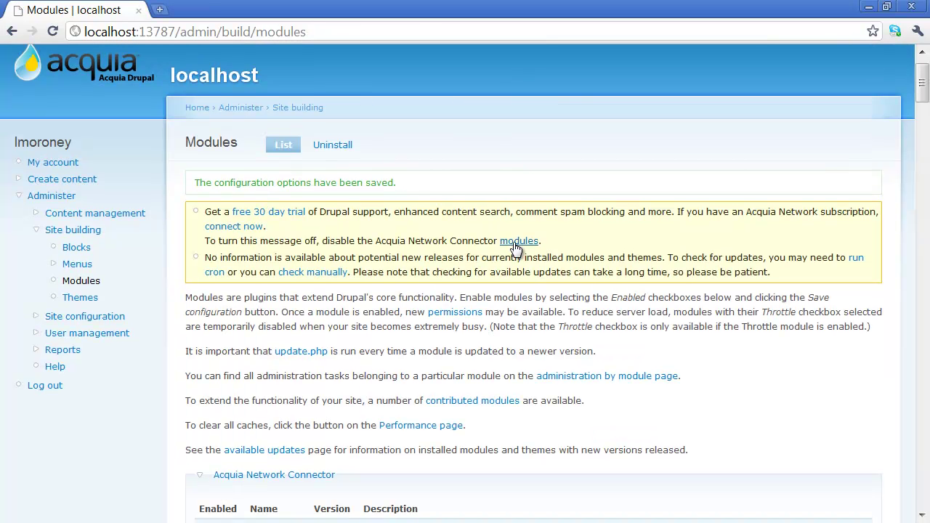
pyautogui.scroll(-3, 389, 433)
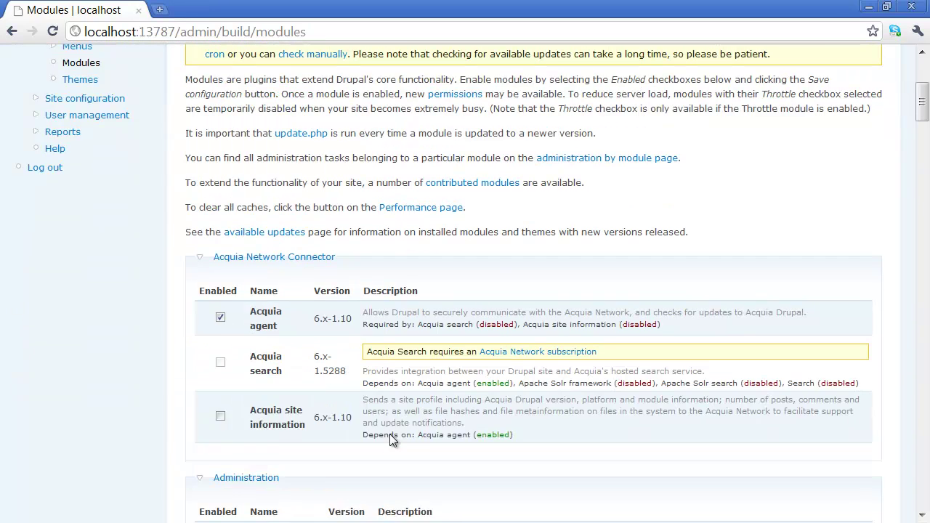
pyautogui.scroll(-20, 262, 345)
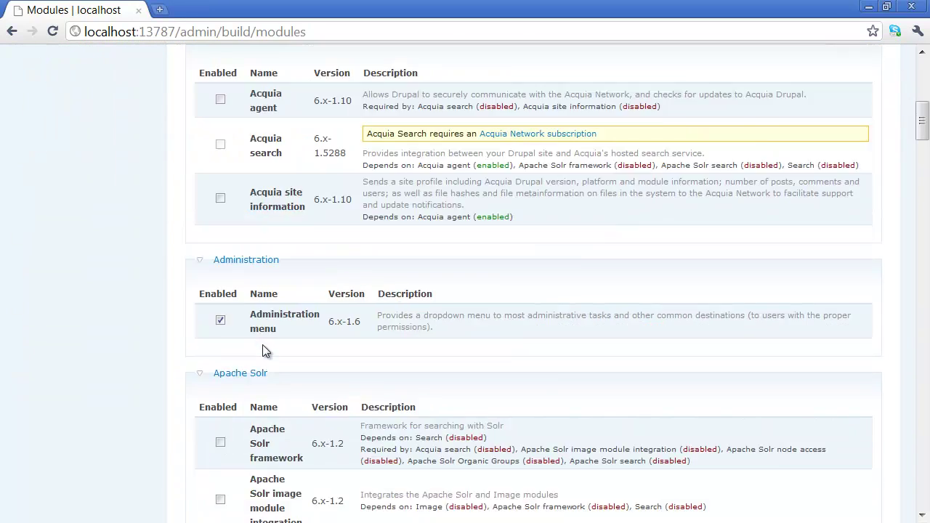
pyautogui.scroll(-8, 172, 295)
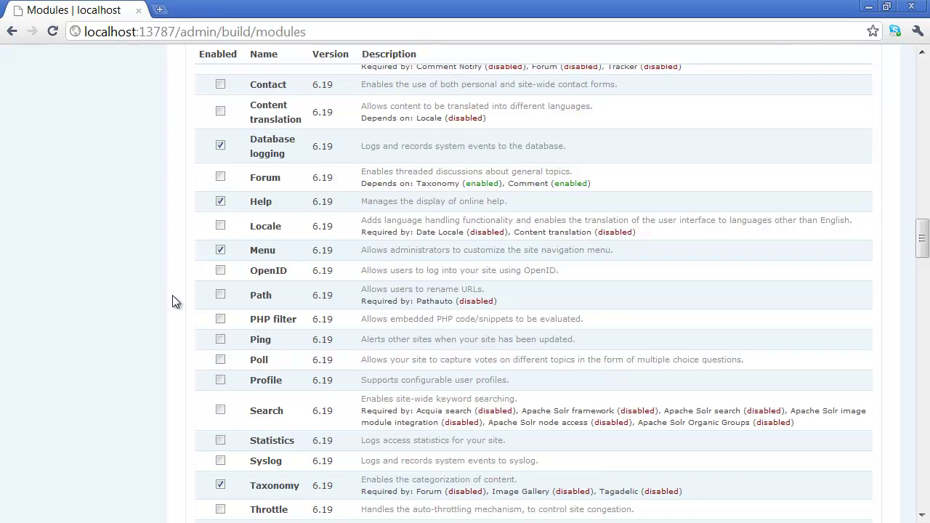
pyautogui.scroll(-8, 172, 294)
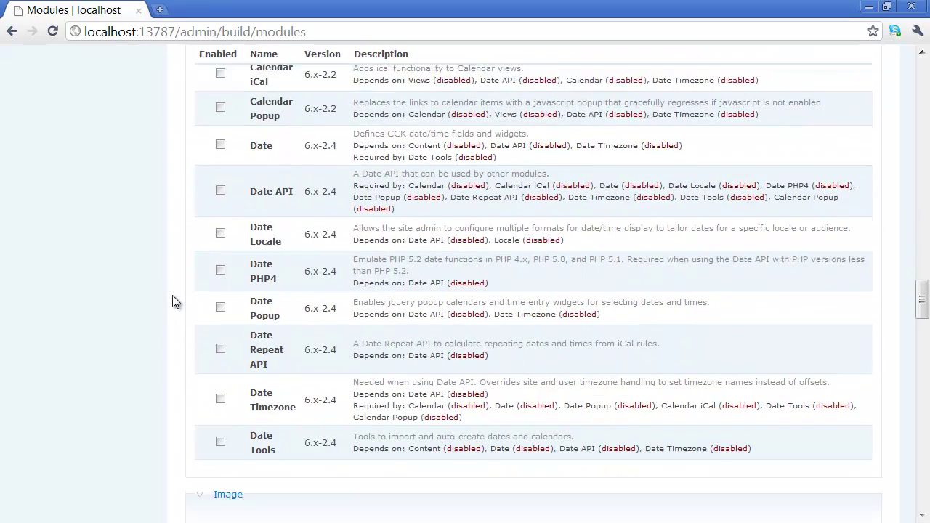
pyautogui.scroll(-7, 172, 295)
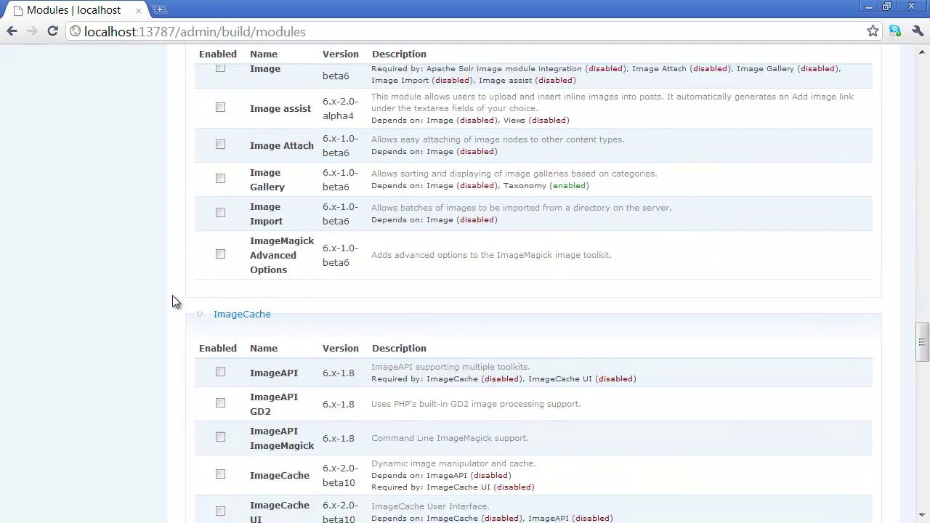
pyautogui.scroll(-4, 175, 300)
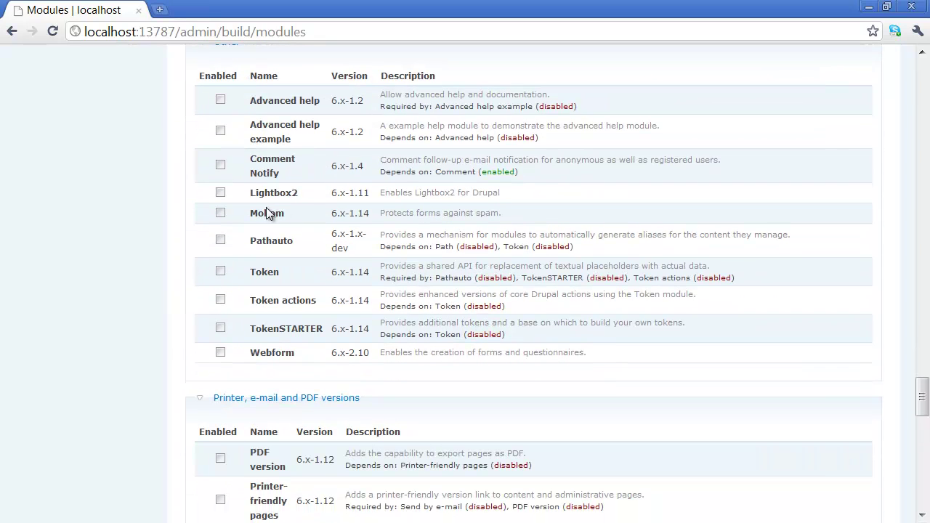
pyautogui.click(220, 193)
pyautogui.scroll(1, 177, 255)
pyautogui.scroll(-1, 176, 255)
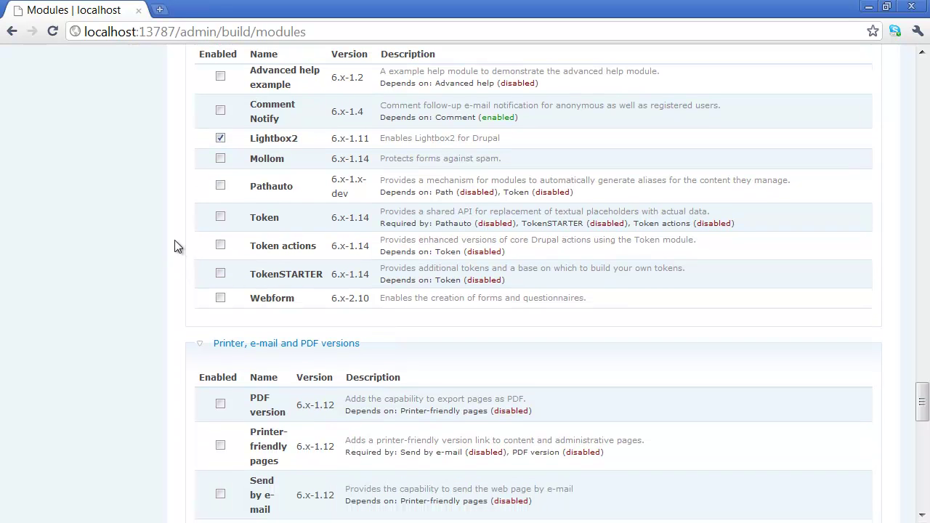
pyautogui.scroll(-14, 174, 247)
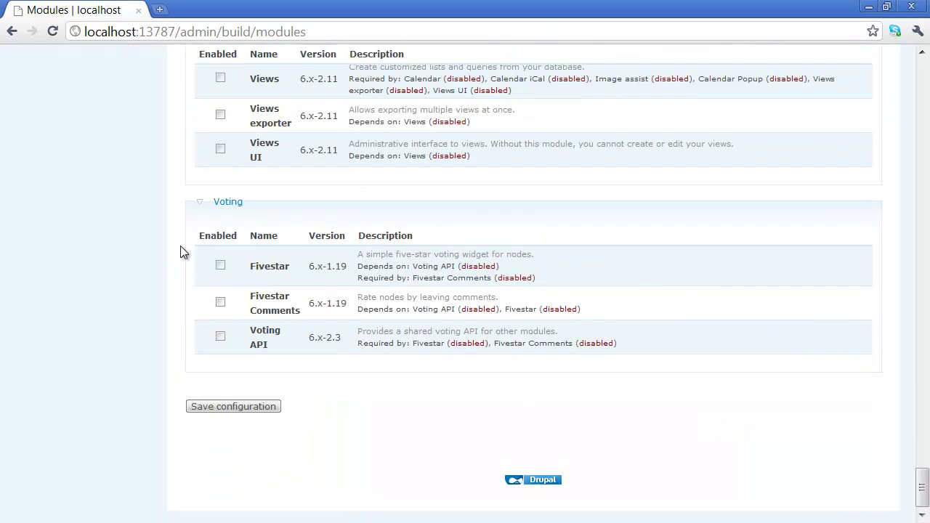
pyautogui.click(241, 413)
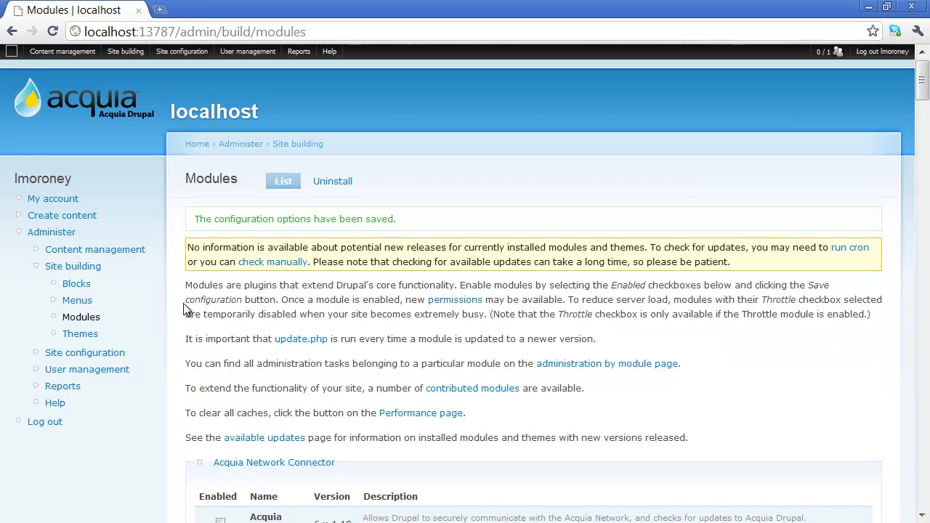
# Check the saved module list and go to the Create content page.
pyautogui.scroll(-1, 164, 263)
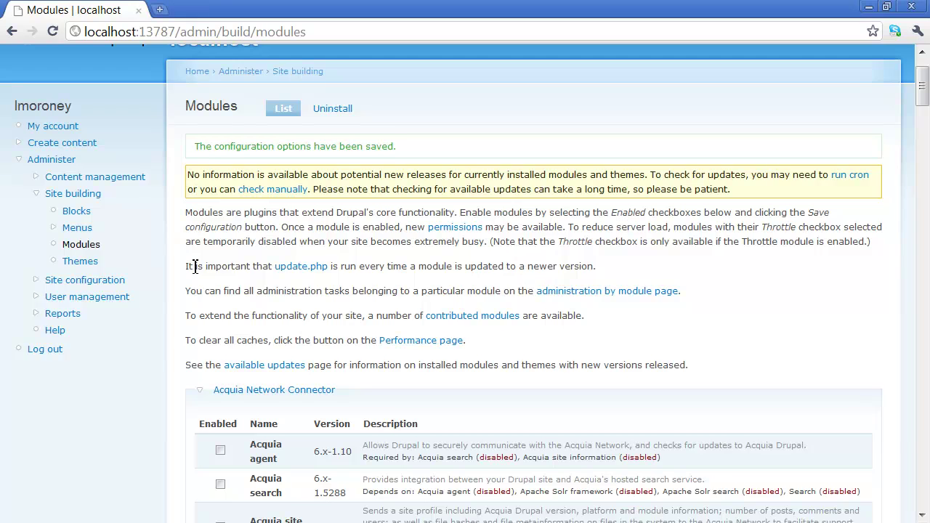
pyautogui.scroll(-4, 195, 266)
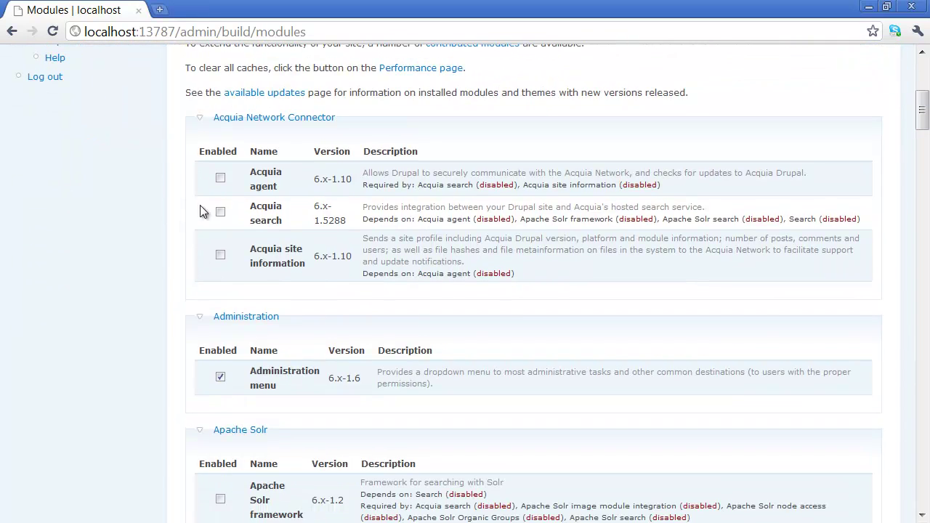
pyautogui.scroll(5, 203, 211)
pyautogui.click(57, 218)
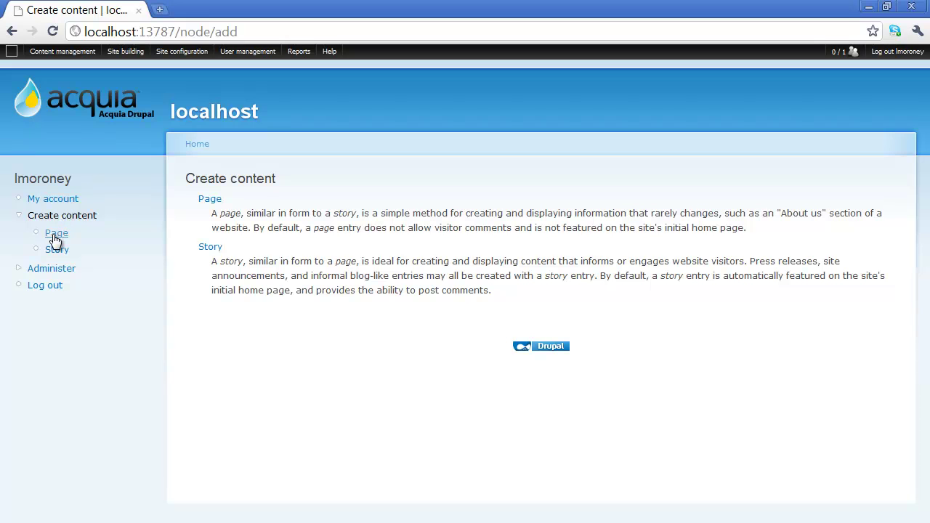
# Start a new Page titled 'My First Drupal Page'.
pyautogui.click(55, 234)
pyautogui.click(262, 219)
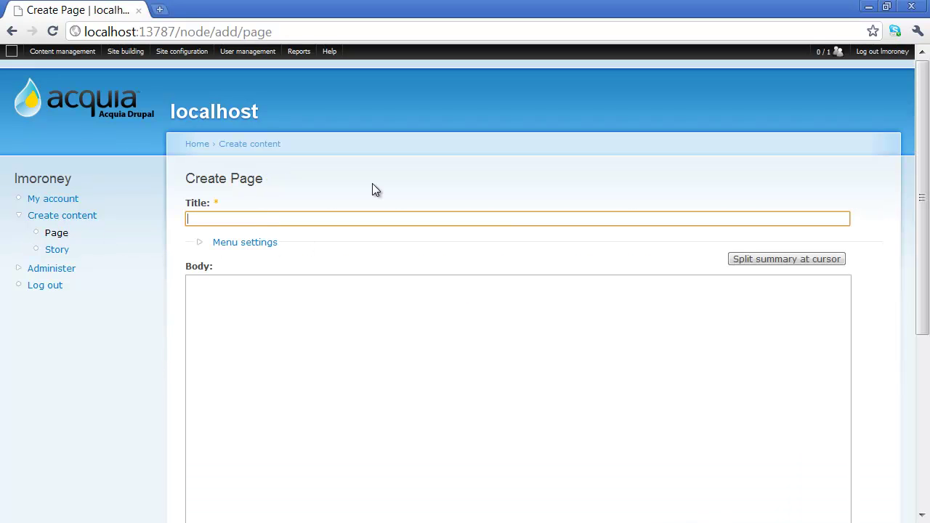
pyautogui.write('My Fir')
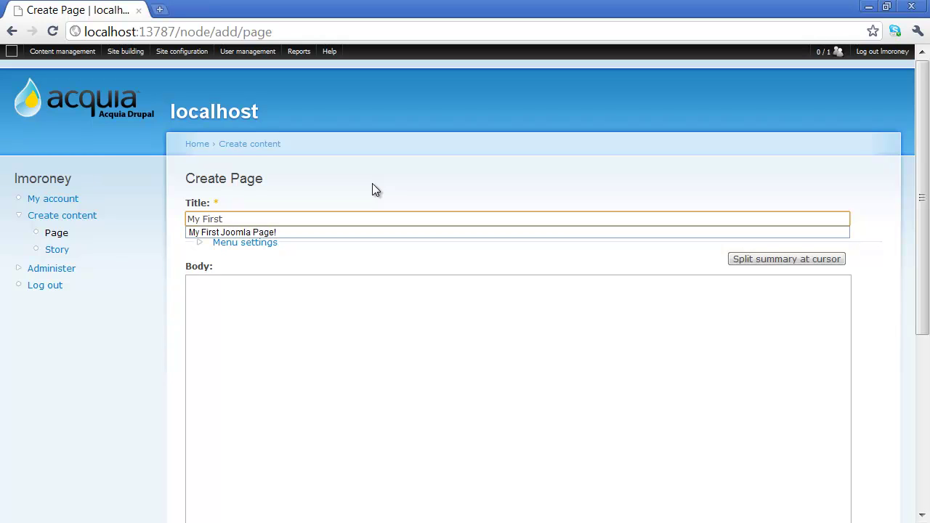
pyautogui.write('st Drupal Page')
# Give the body an h1 'Header for my Page' and paragraph 'Body text for my page', then save.
pyautogui.press('Tab')
pyautogui.press('Tab')
pyautogui.press('Tab')
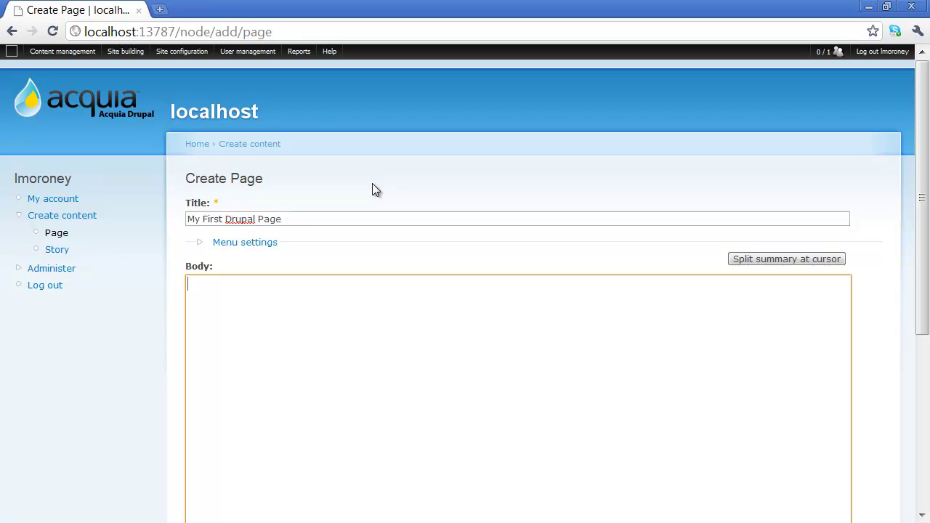
pyautogui.write('<h1>')
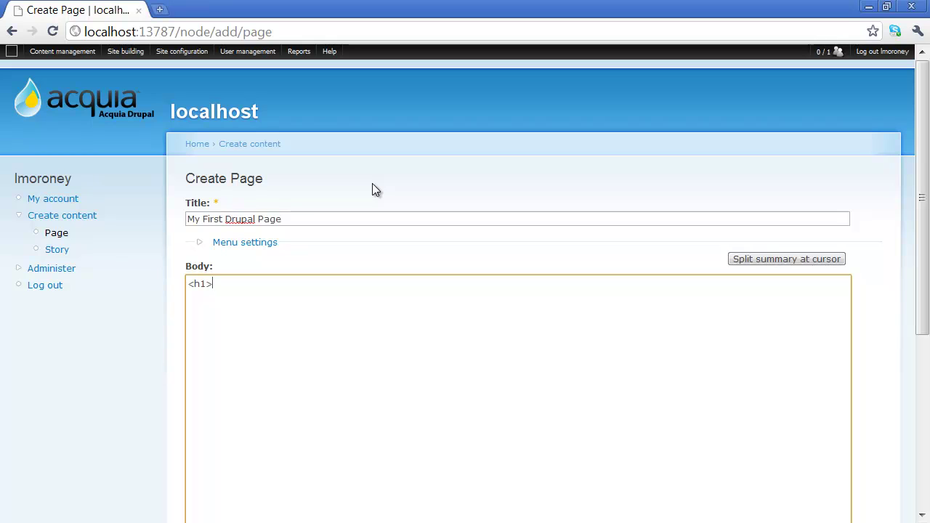
pyautogui.write('Header for ')
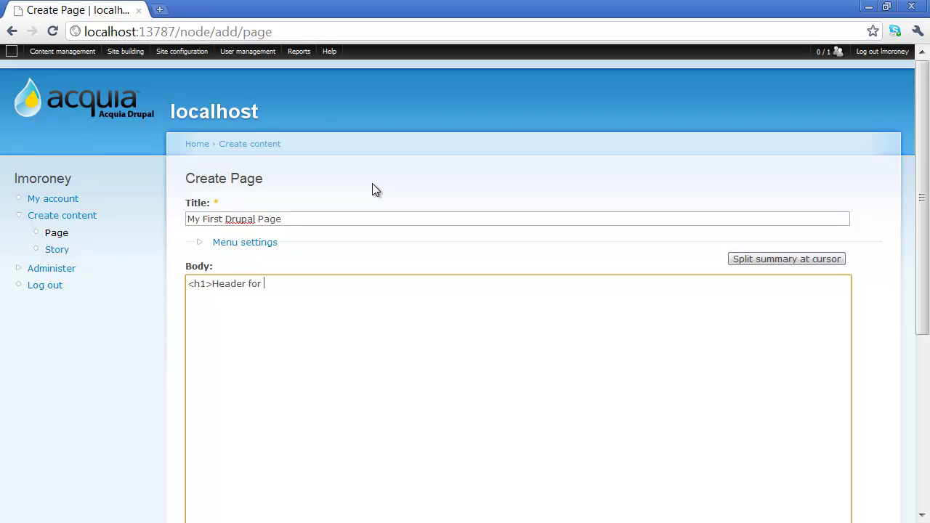
pyautogui.write('my Page<h1>')
pyautogui.press('Return')
pyautogui.press('Return')
pyautogui.write('<p>Body text for')
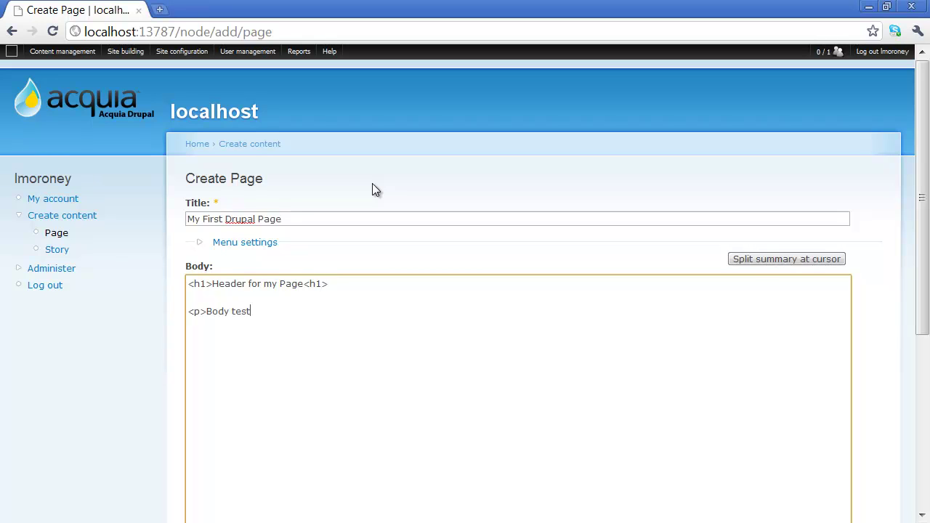
pyautogui.write(' my page</p>')
pyautogui.scroll(-3, 317, 255)
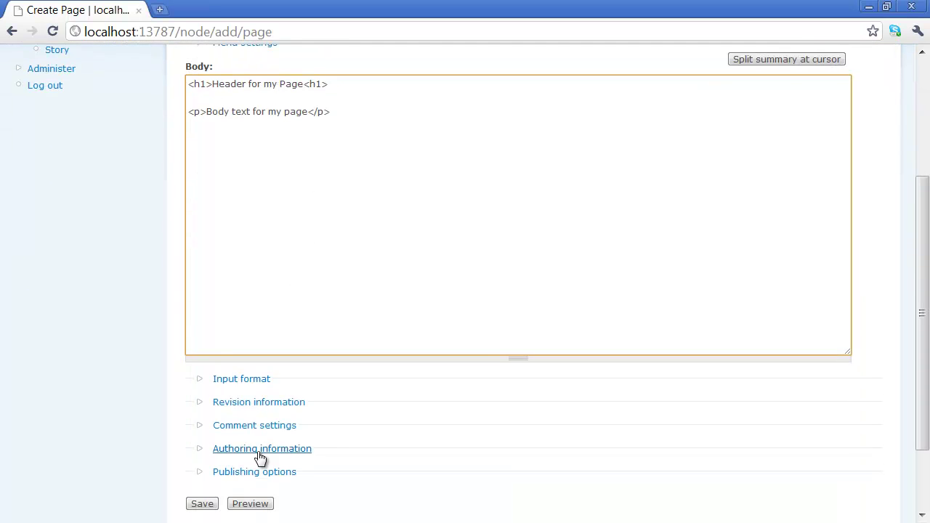
pyautogui.scroll(-2, 260, 458)
pyautogui.click(207, 406)
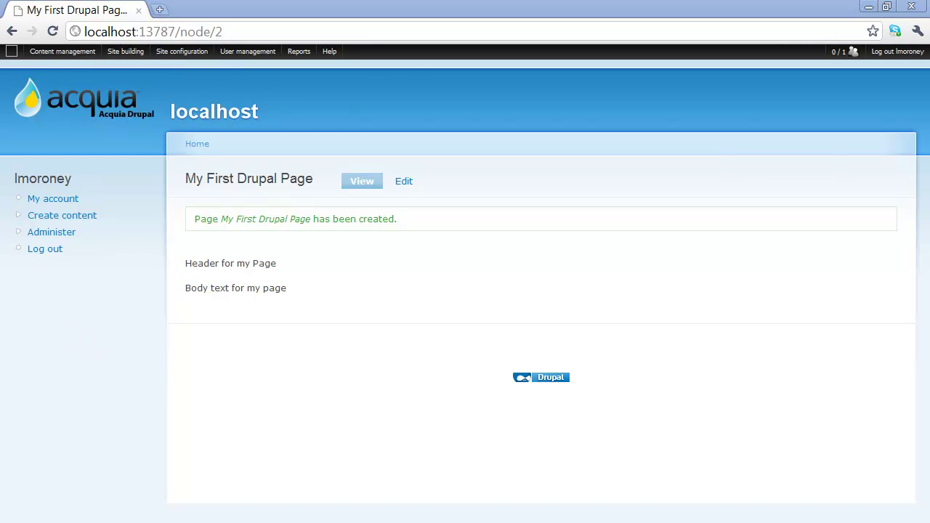
# Open the 'Welcome to your new Acquia Drupal website!' page for editing from the content list.
pyautogui.moveTo(83, 58)
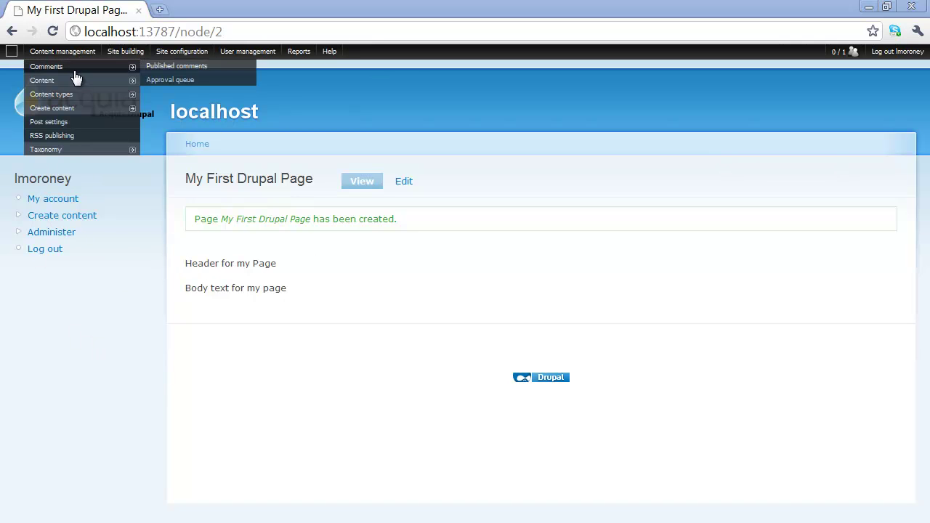
pyautogui.click(75, 81)
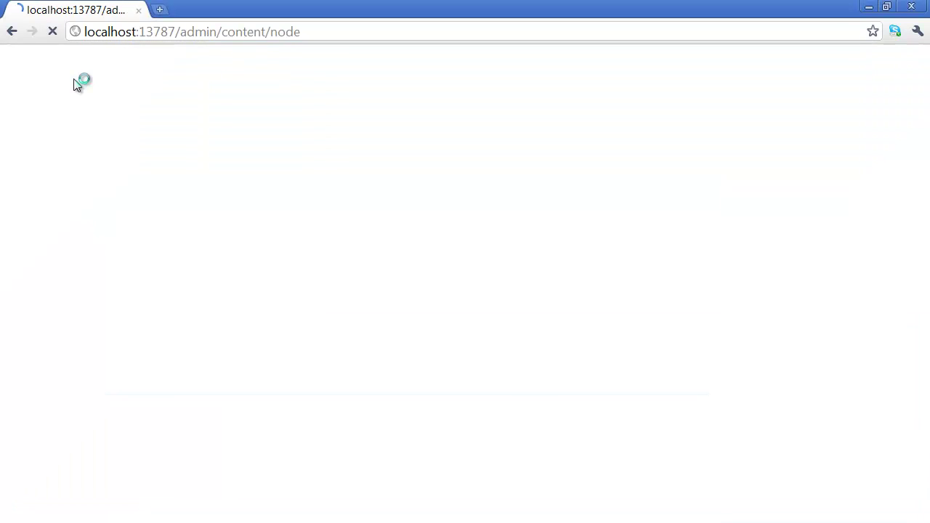
pyautogui.scroll(-1, 222, 396)
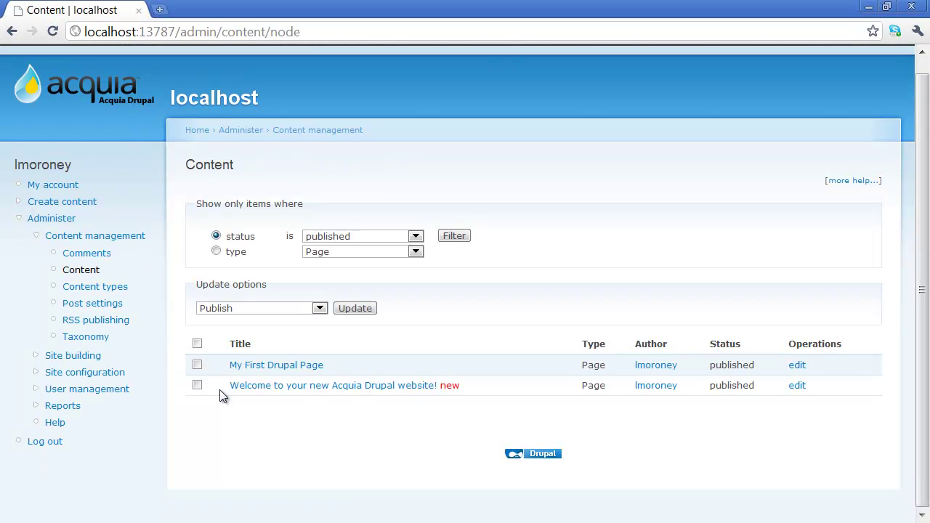
pyautogui.click(196, 385)
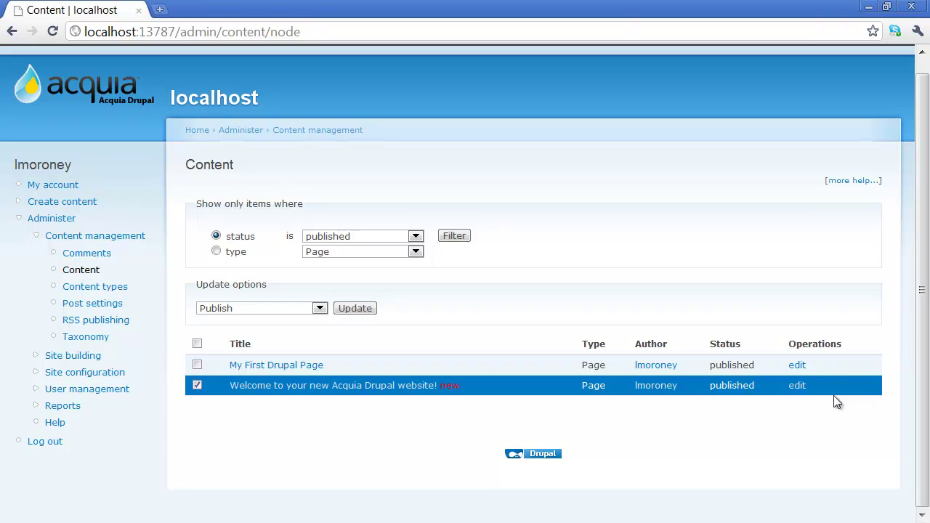
pyautogui.click(799, 390)
# Change the page title to 'This is your first Drupal Site!'.
pyautogui.moveTo(469, 234); pyautogui.dragTo(173, 210)
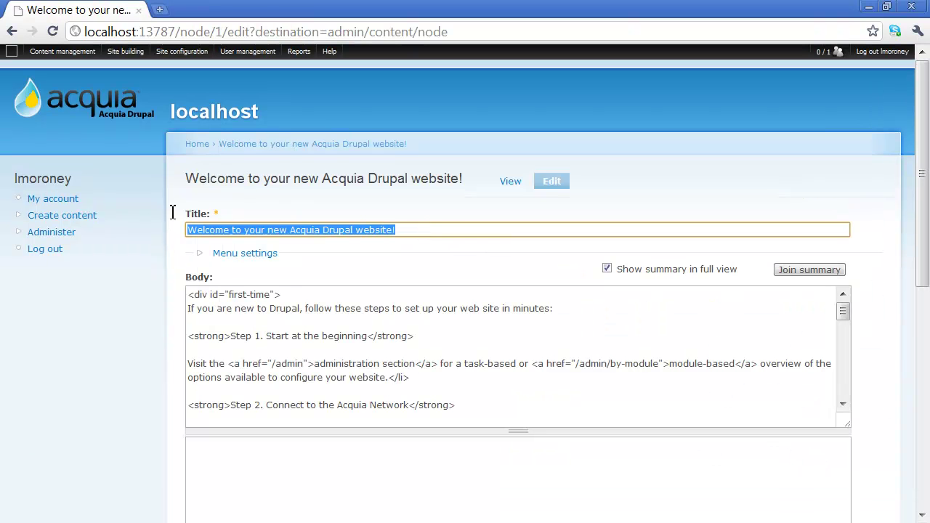
pyautogui.write('This i')
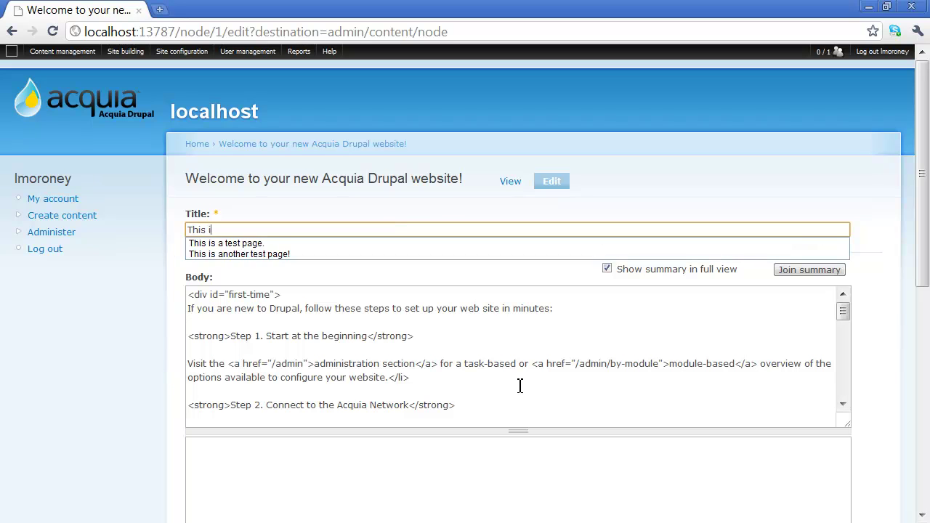
pyautogui.write('s your first Dr')
pyautogui.press('BackSpace')
pyautogui.write('Drupal Site!')
pyautogui.press('Tab')
pyautogui.press('Tab')
# Replace the body text with 'Hello Drupal!' and save the page.
pyautogui.click(417, 405)
pyautogui.hotkey('ctrl', 'a')
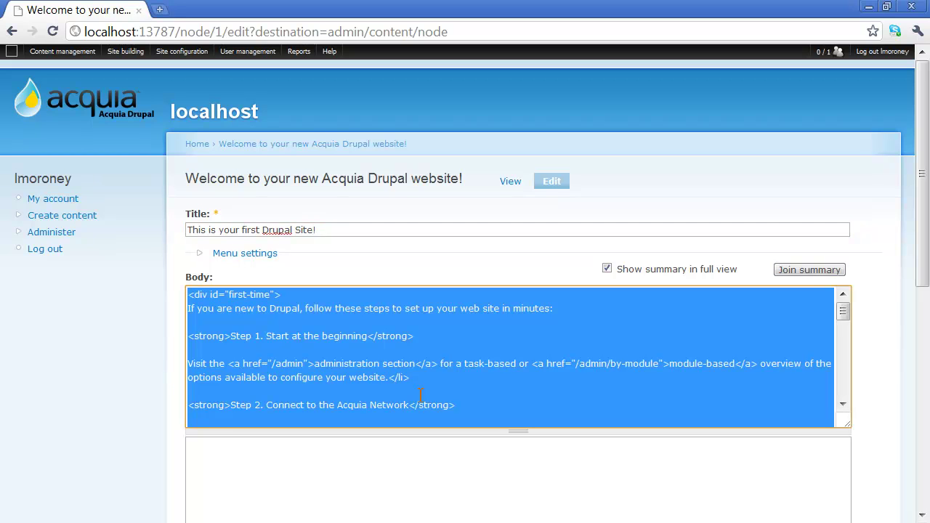
pyautogui.write('Hello Drupal!')
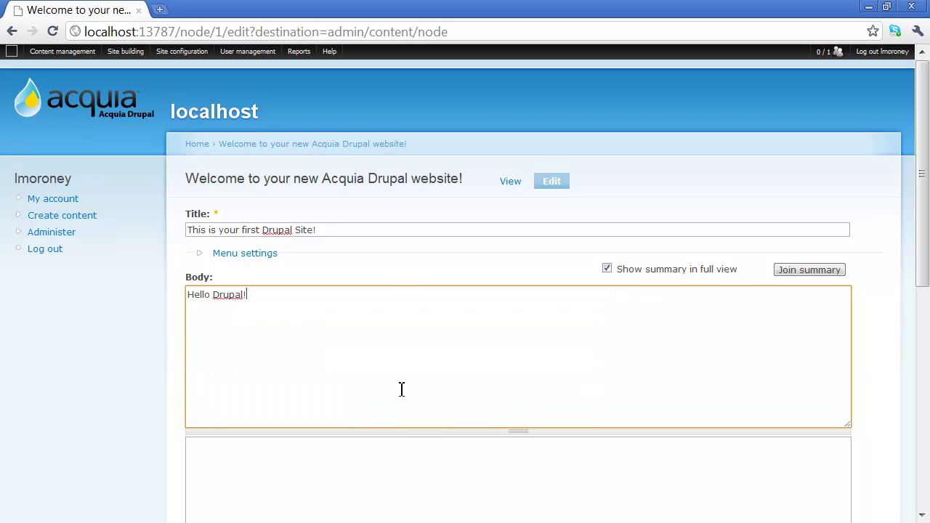
pyautogui.scroll(-5, 401, 388)
pyautogui.click(202, 502)
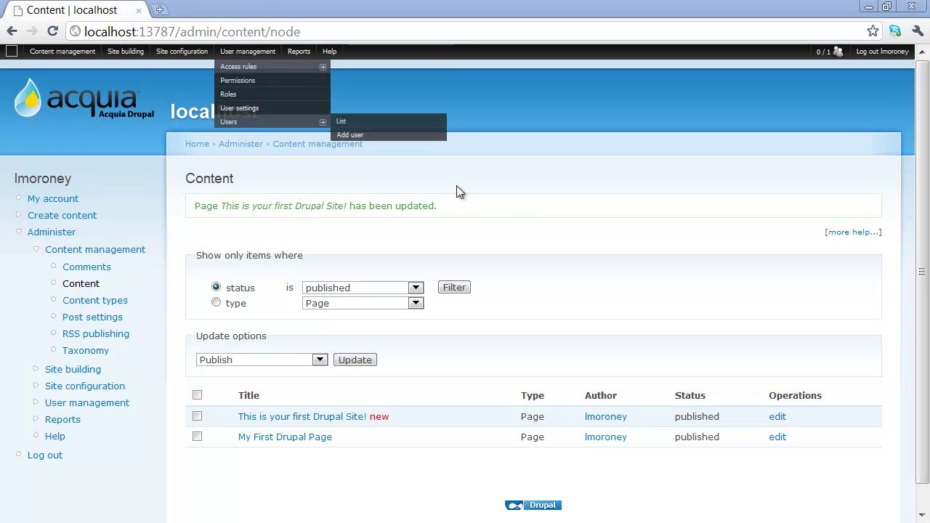
# Maximize Internet Explorer on the site's home page and open the 'This is your first Drupal Site!' page.
pyautogui.moveTo(0, 80); pyautogui.dragTo(554, 45)
pyautogui.doubleClick(554, 47)
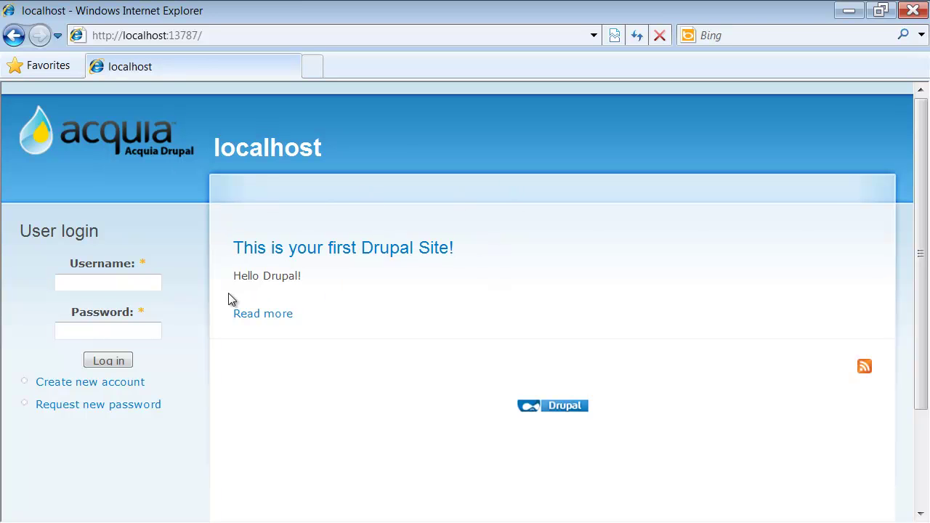
pyautogui.click(283, 248)
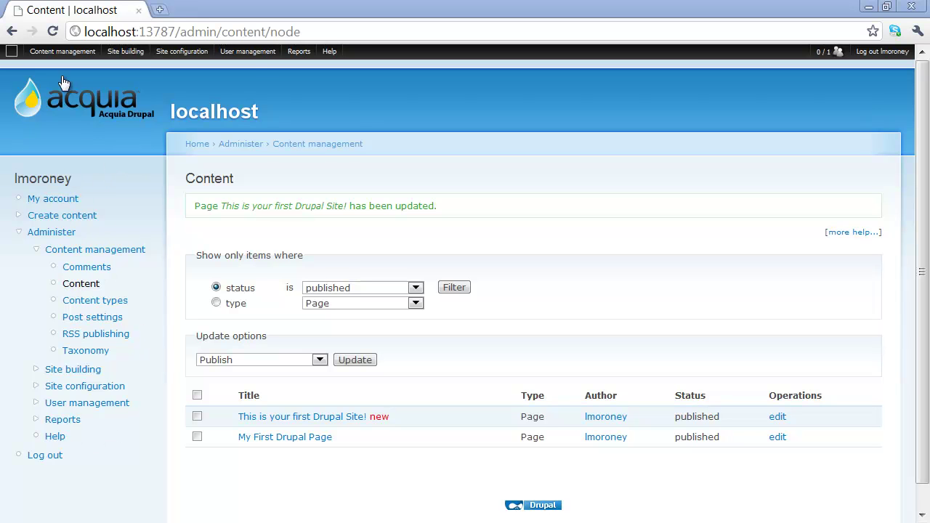
# From the Content list, edit 'This is your first Drupal Site!' and add blank lines below its body text.
pyautogui.moveTo(63, 51)
pyautogui.moveTo(72, 81)
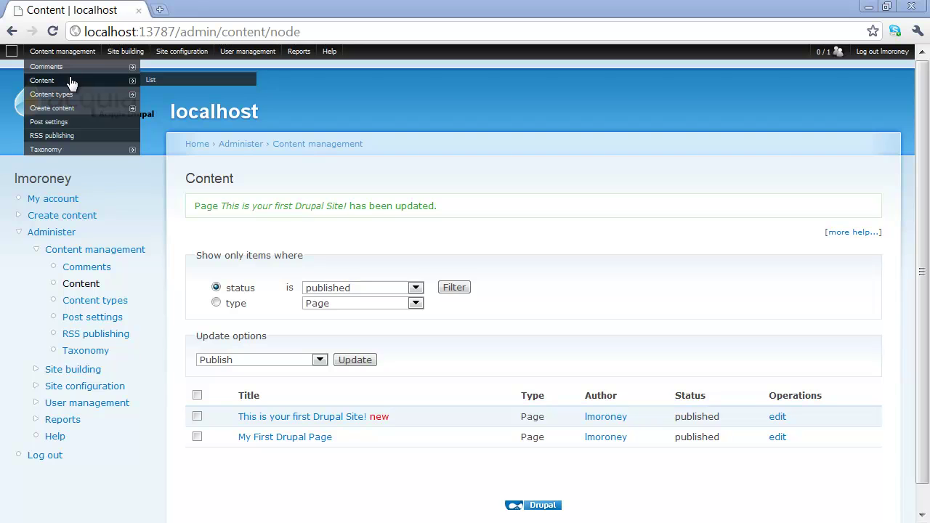
pyautogui.click(152, 81)
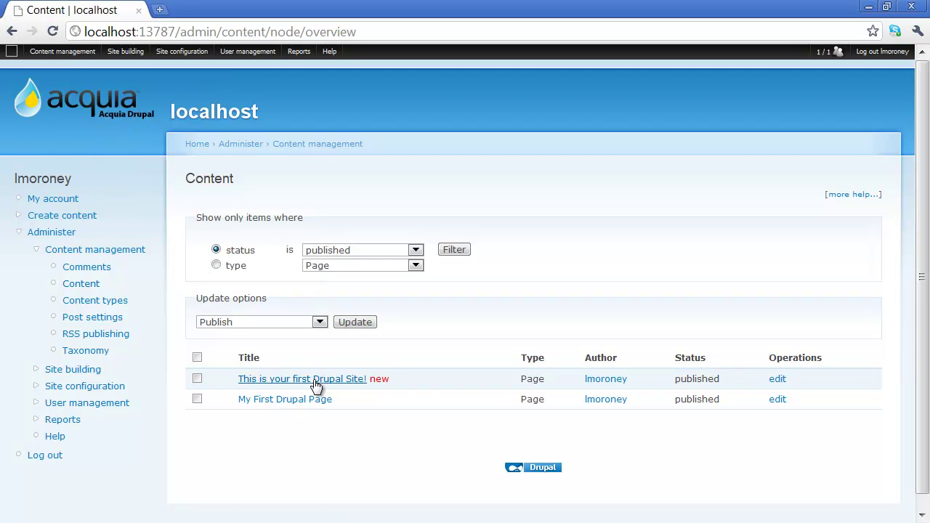
pyautogui.click(780, 381)
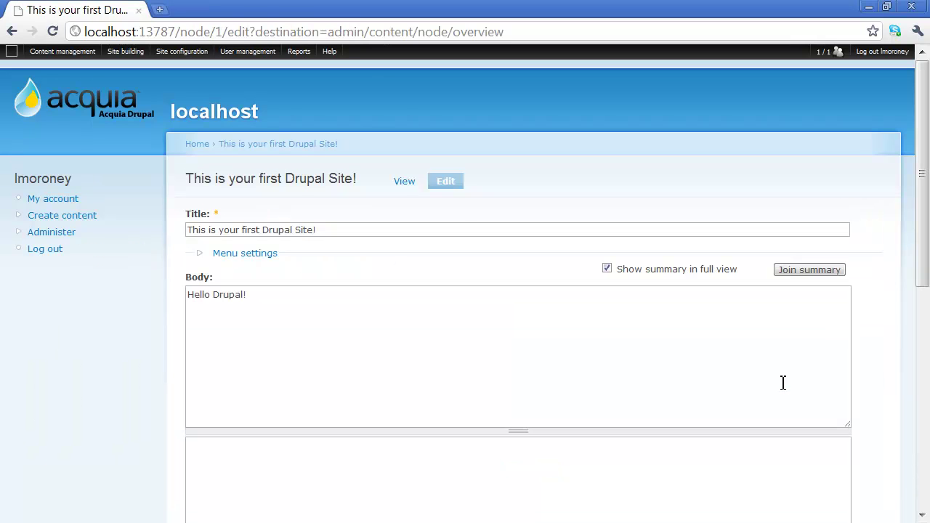
pyautogui.click(290, 356)
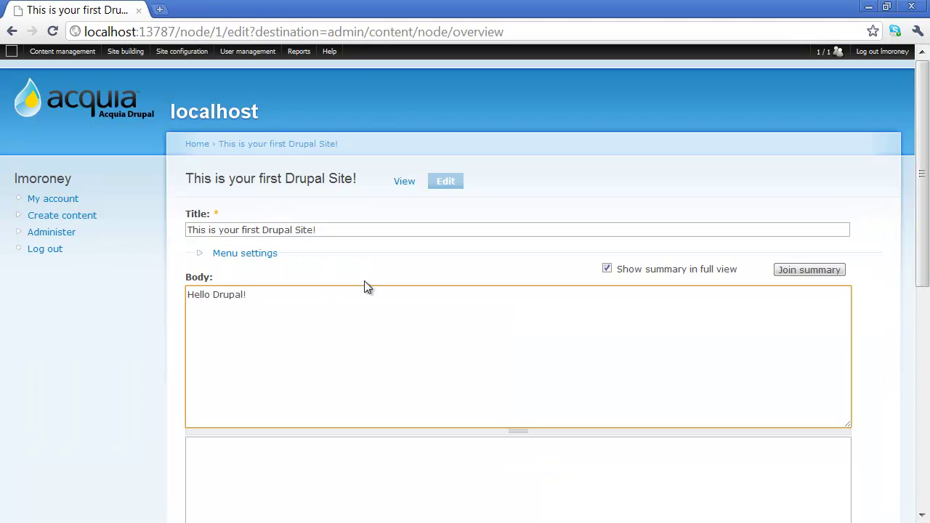
pyautogui.press('Return')
pyautogui.press('Return')
pyautogui.hotkey('alt', 'Tab')
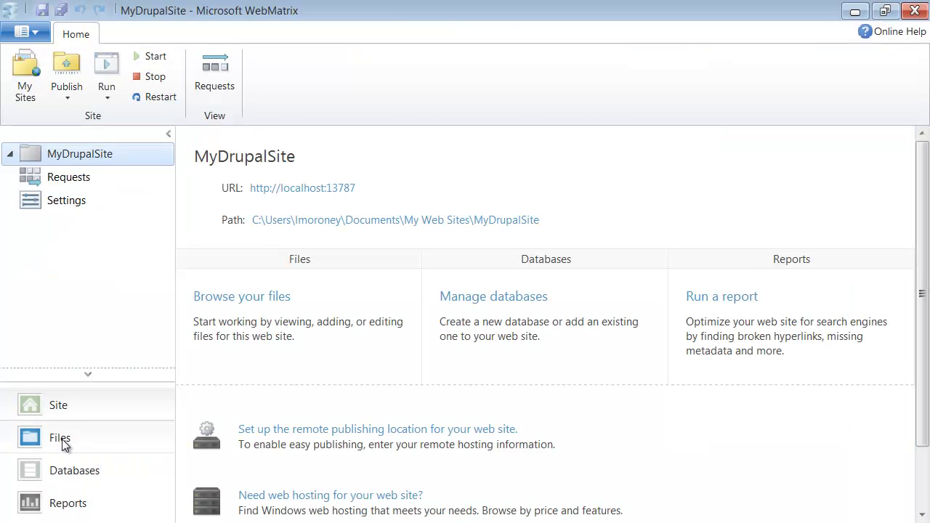
# Create a new folder named 'images' in the MyDrupalSite root.
pyautogui.click(61, 436)
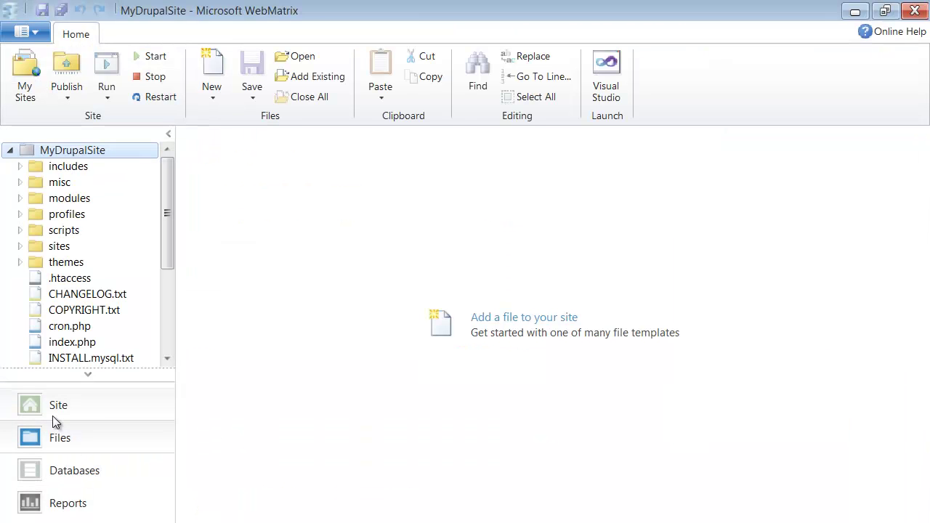
pyautogui.rightClick(66, 153)
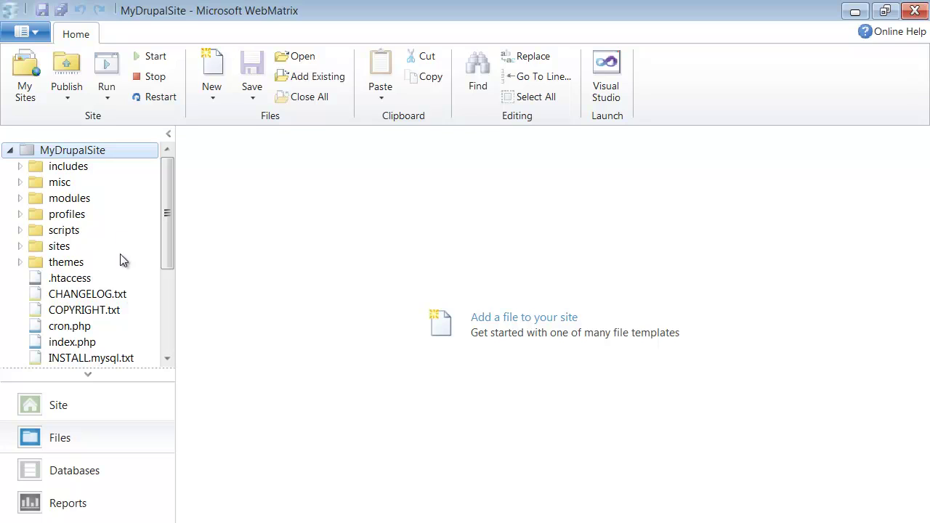
pyautogui.click(134, 191)
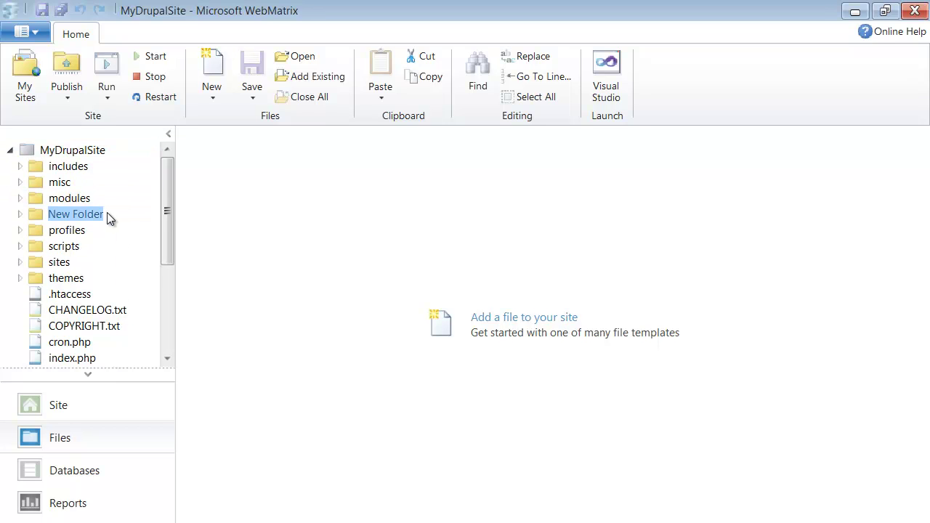
pyautogui.write('images')
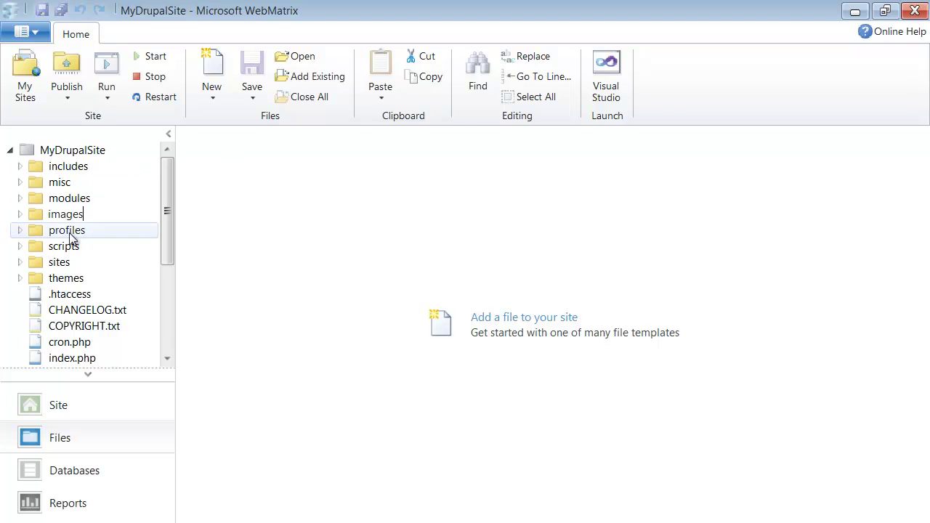
# Add pic1.png, pic2.png and pic3.png from the Desktop into the images folder.
pyautogui.click(37, 217)
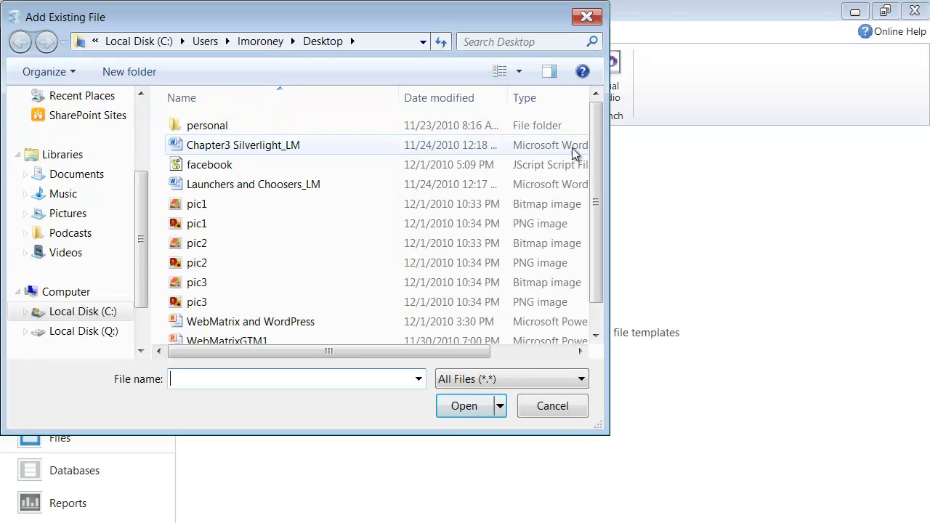
pyautogui.moveTo(143, 236); pyautogui.dragTo(143, 168)
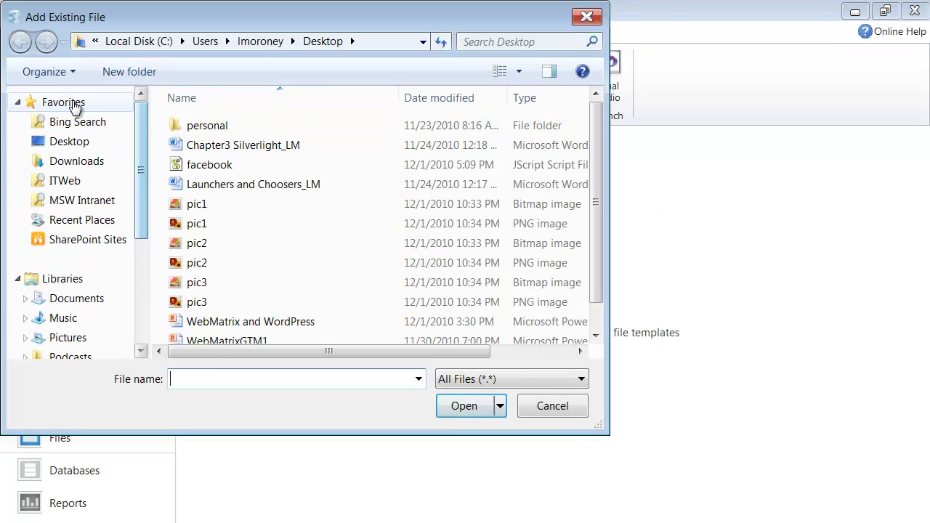
pyautogui.click(69, 142)
pyautogui.moveTo(599, 127); pyautogui.dragTo(587, 247)
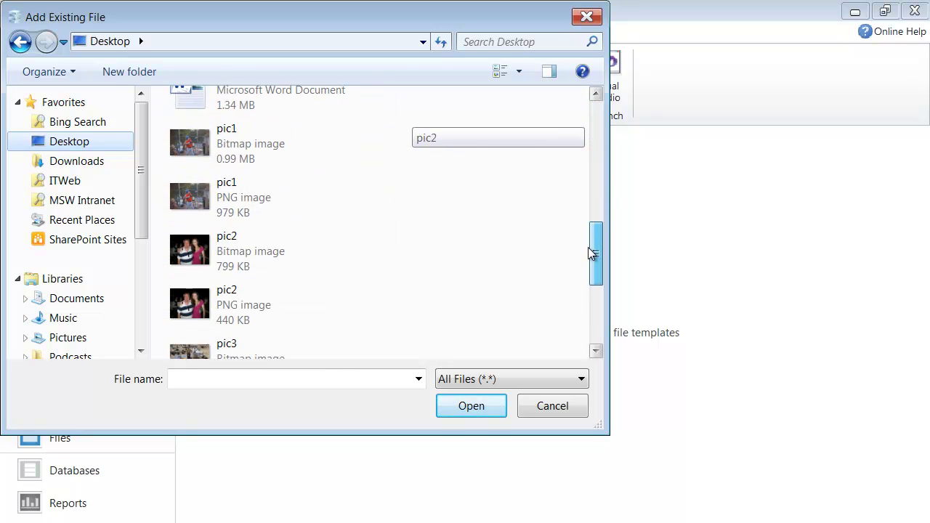
pyautogui.click(257, 193)
pyautogui.moveTo(591, 261); pyautogui.dragTo(597, 293)
pyautogui.keyDown('ctrl'); pyautogui.click(245, 259); pyautogui.keyUp('ctrl')
pyautogui.keyDown('ctrl'); pyautogui.click(254, 263); pyautogui.keyUp('ctrl')
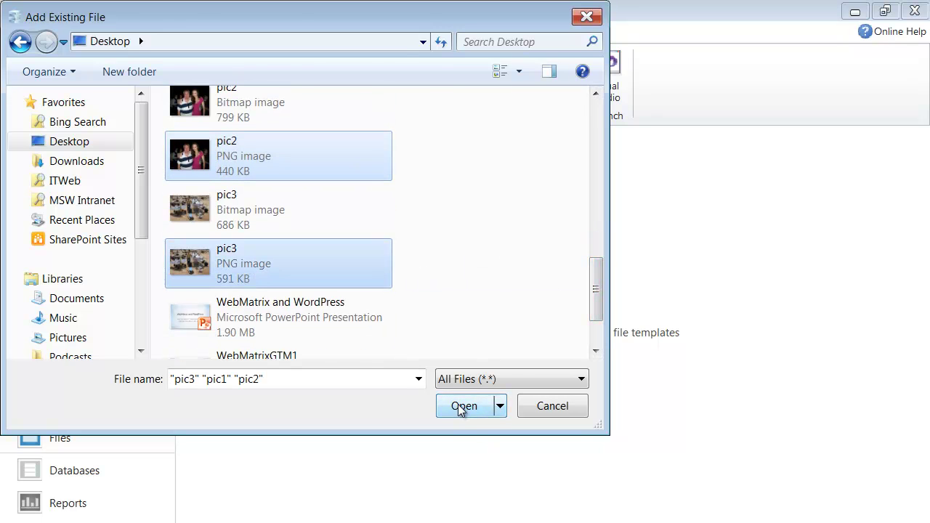
pyautogui.click(463, 406)
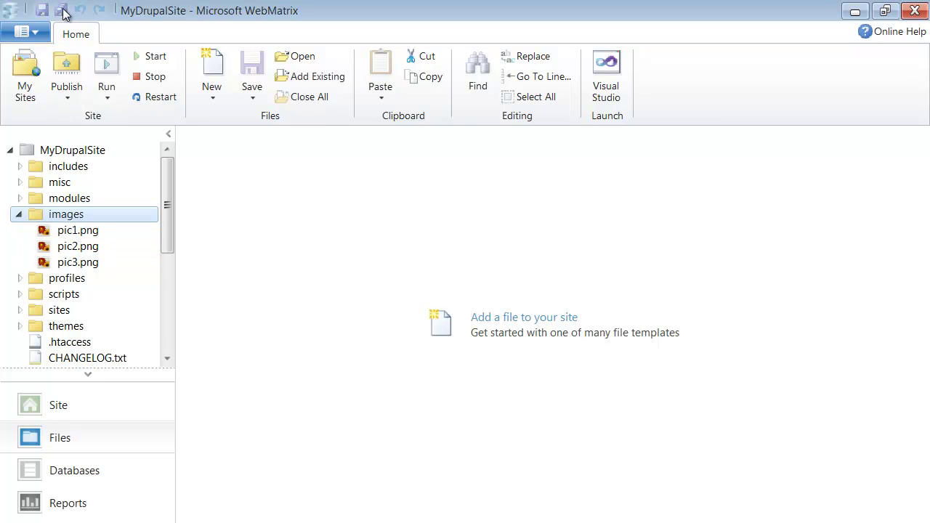
pyautogui.click(859, 14)
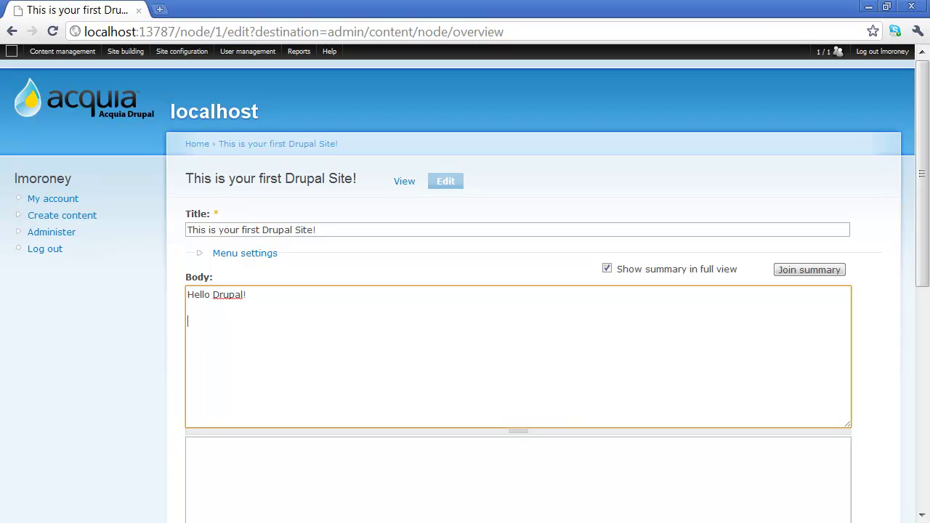
# Paste the Start slideshow link code onto the body's second line.
pyautogui.click(225, 320)
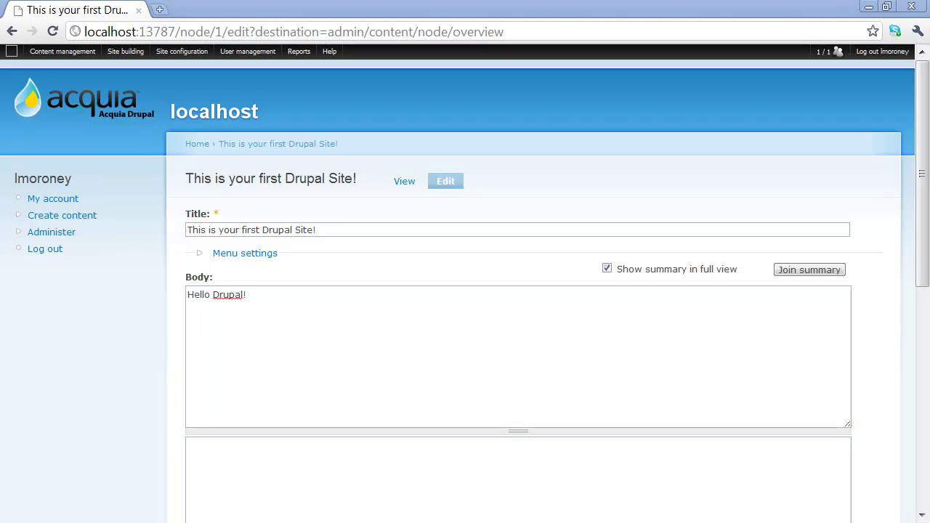
pyautogui.click(238, 321)
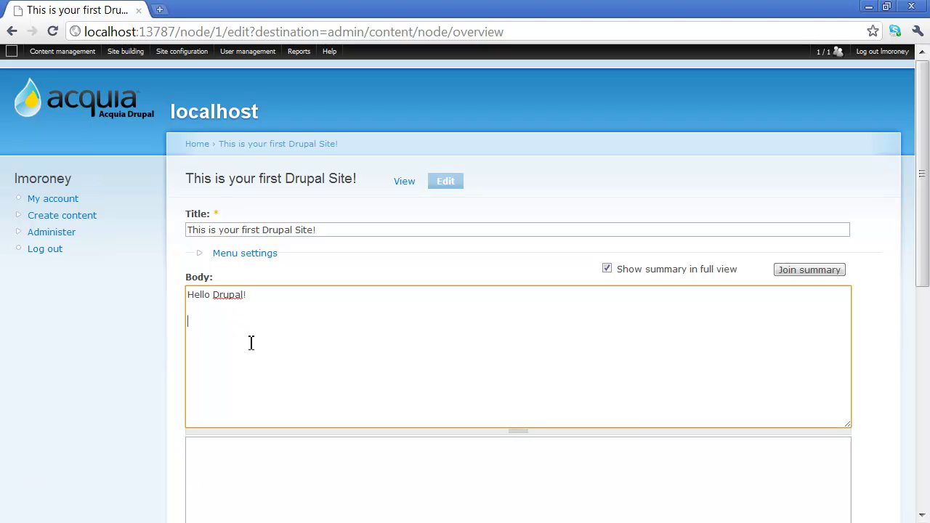
pyautogui.write('<a href="#" onclick="Lightbox.triggerLightbox(\'lightshow\', \'mypics\');">Start slideshow</a>')
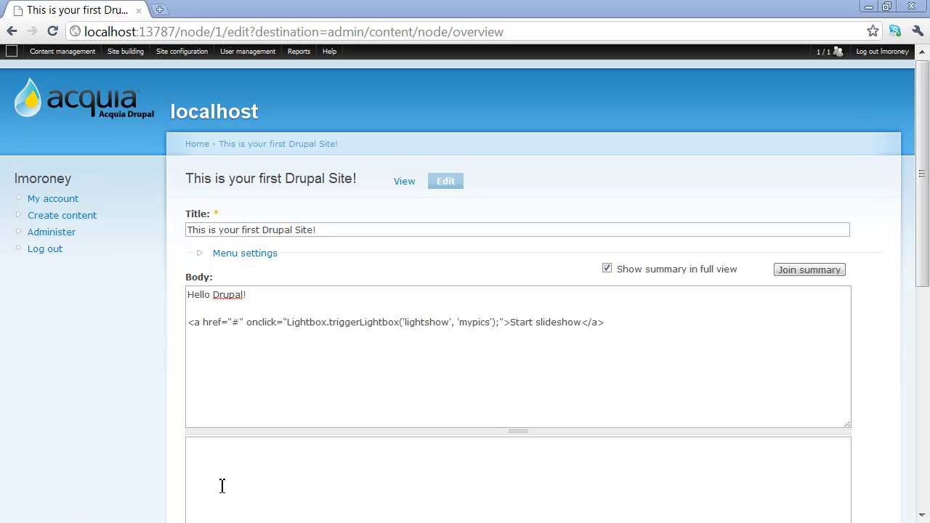
# Add the pic1 lightshow image link on a new line, noting its lightshow and mypics names.
pyautogui.click(222, 348)
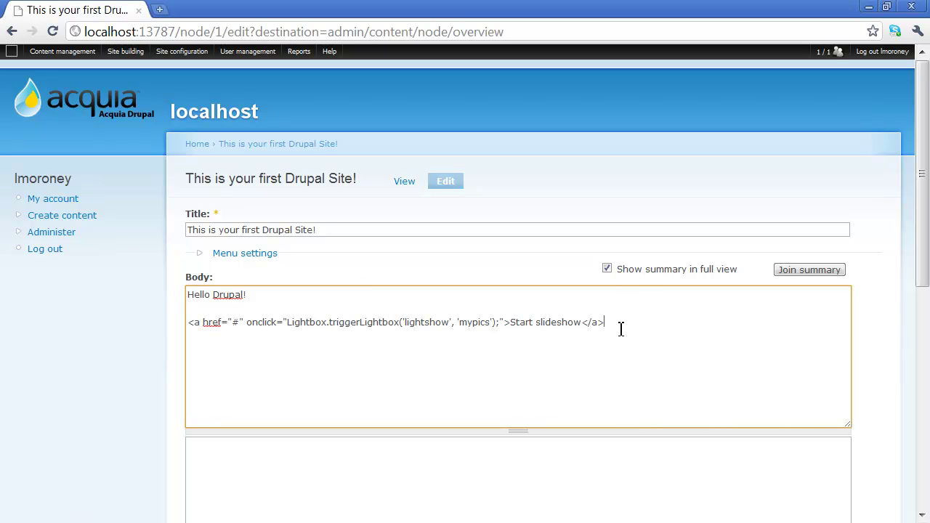
pyautogui.press('Return')
pyautogui.write('<a href="/images/pic1.png" rel="lightshow[mypics][Baseball Star]">image #1</a>')
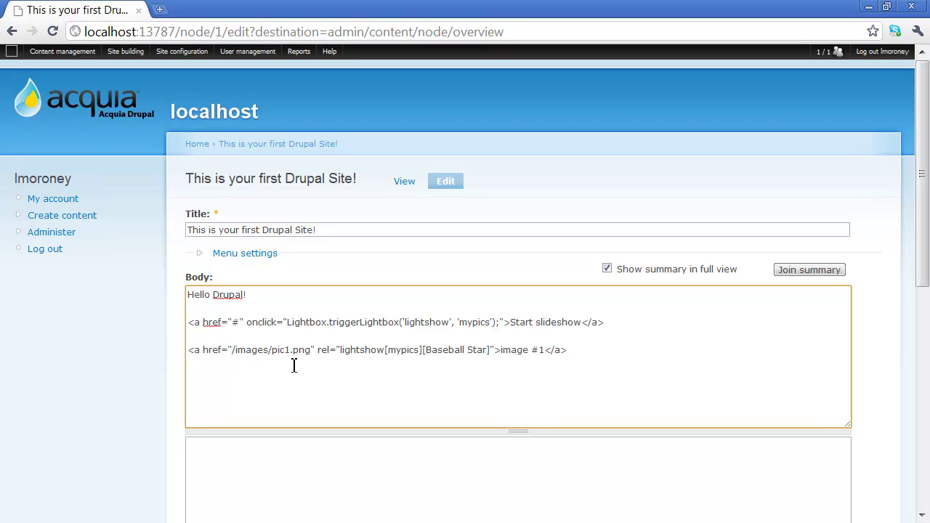
pyautogui.doubleClick(364, 350)
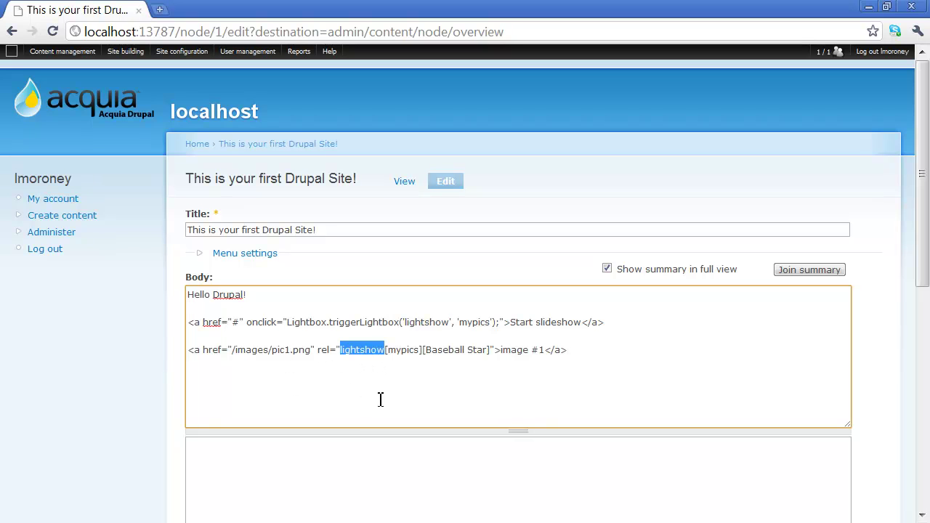
pyautogui.doubleClick(472, 322)
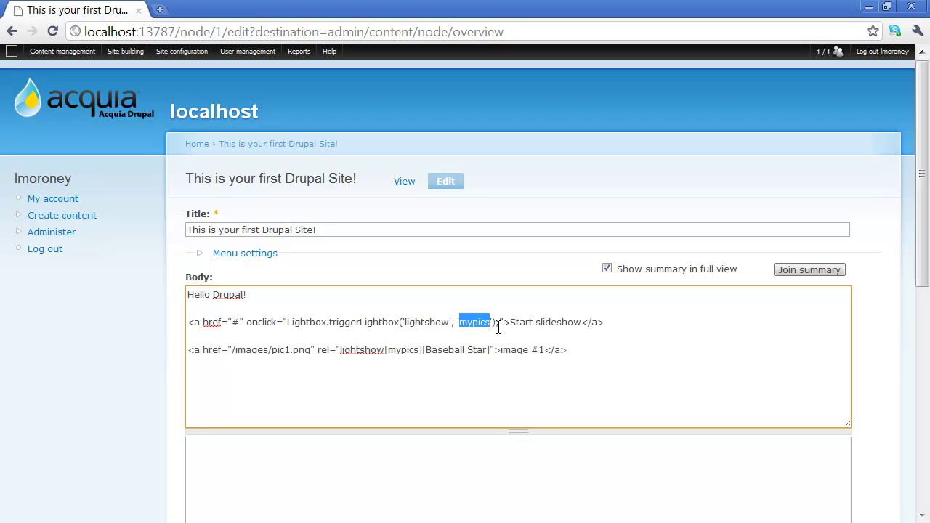
pyautogui.doubleClick(403, 350)
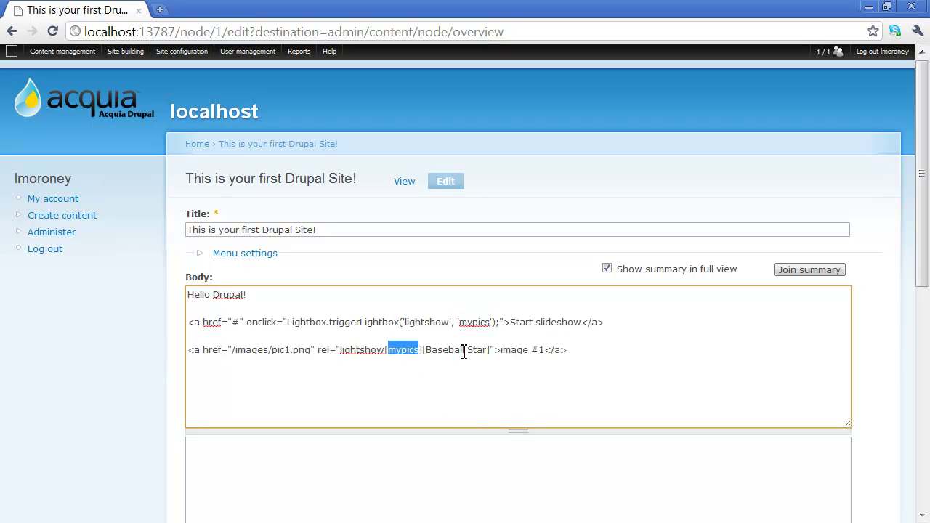
# Paste the pic2 and pic3 image link lines, then save the page.
pyautogui.click(604, 356)
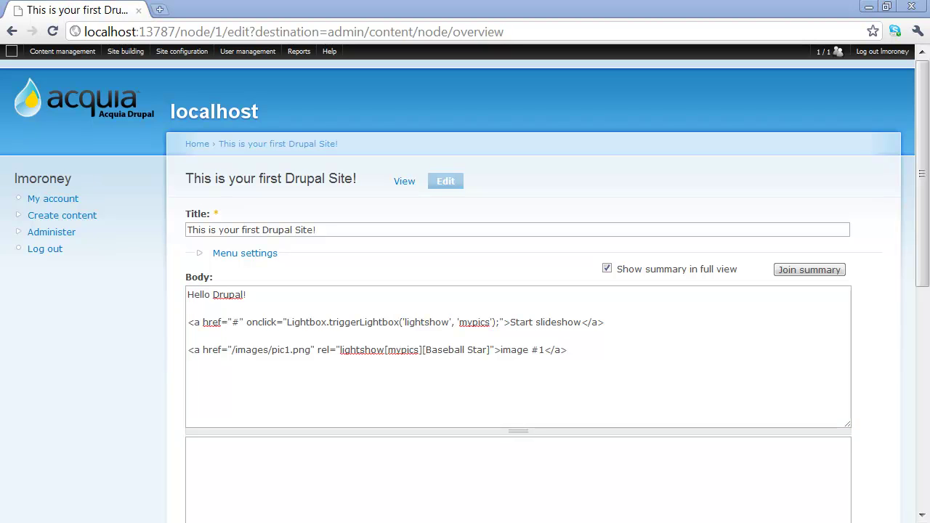
pyautogui.click(253, 390)
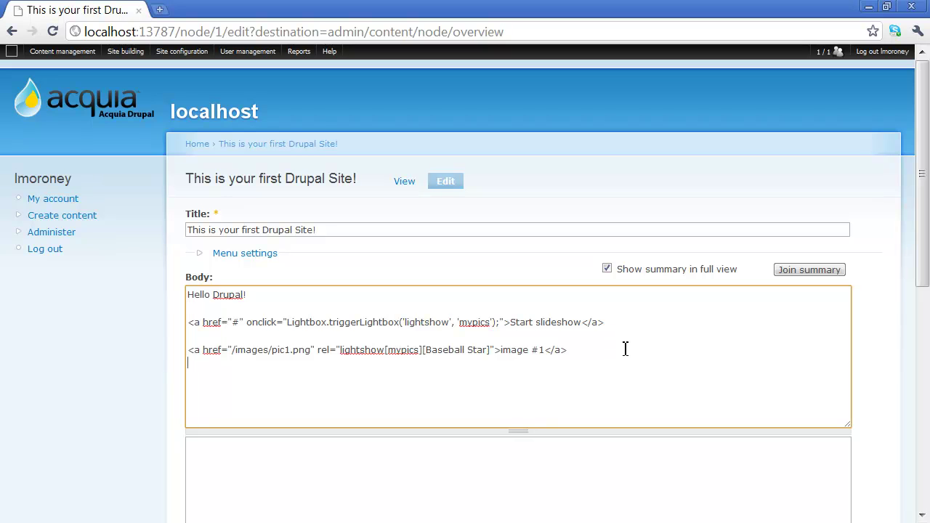
pyautogui.write('<a href="/images/pic2.png" rel="lightshow[mypics][One for the Sci Fi Geeks]">image #2</a> <a href="/images/pic3.png" rel="lightshow[mypics][One for the Science Geeks]">image #3</a>')
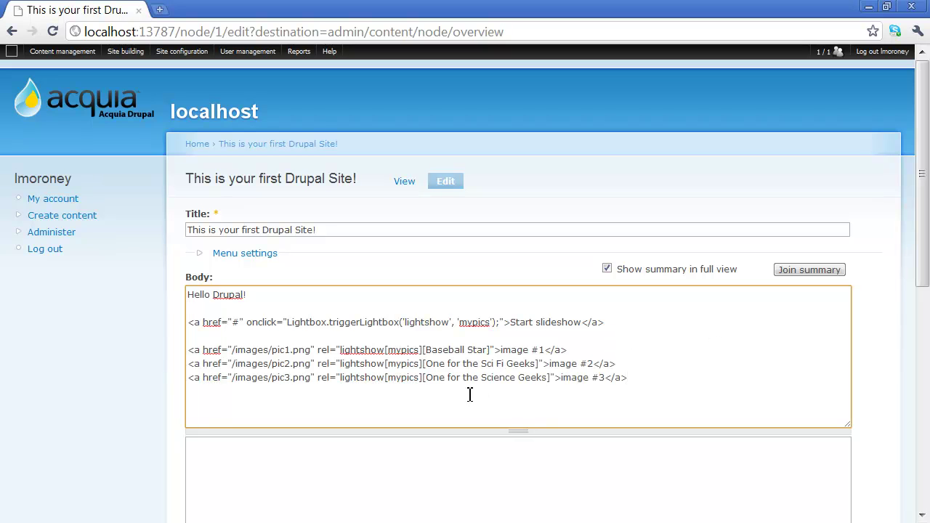
pyautogui.scroll(-1, 295, 345)
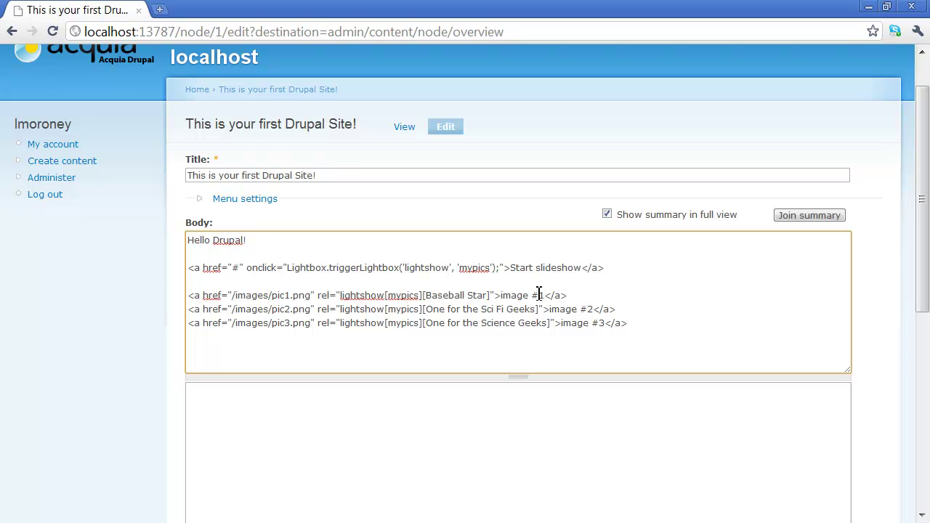
pyautogui.scroll(-1, 337, 308)
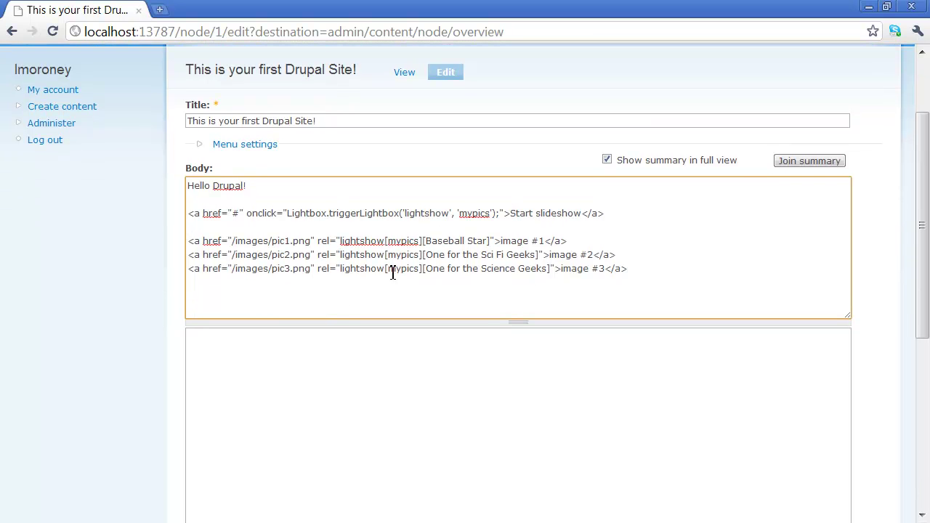
pyautogui.scroll(-4, 315, 224)
pyautogui.scroll(-3, 315, 224)
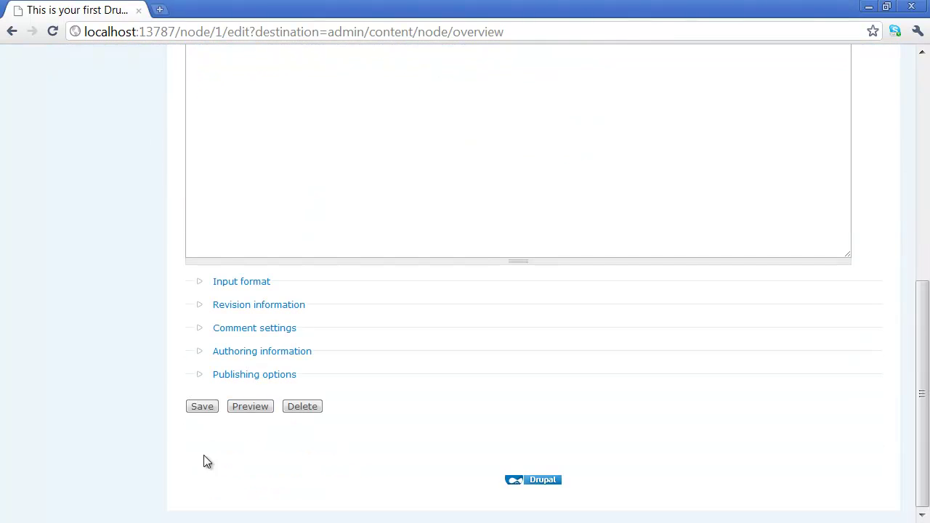
pyautogui.click(198, 407)
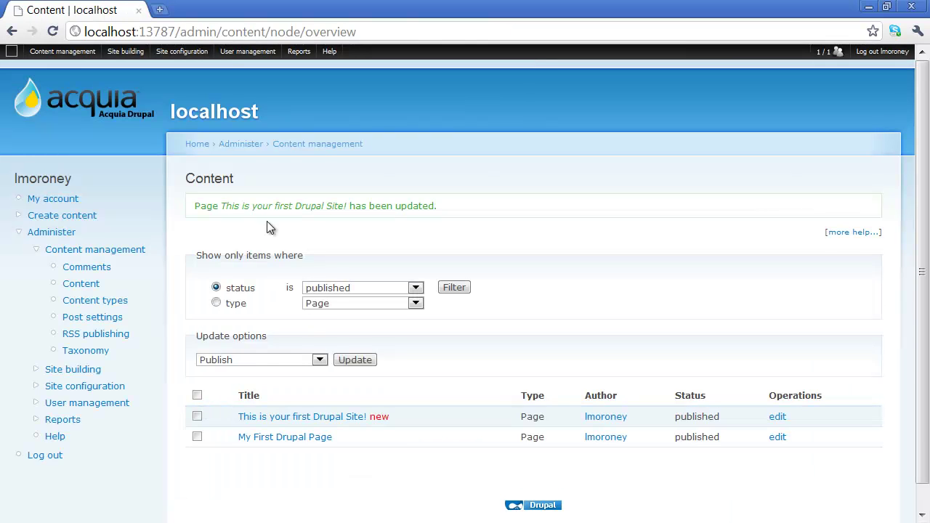
# Reload the page in Internet Explorer and run the Start slideshow lightbox, then close it.
pyautogui.scroll(-1, 267, 218)
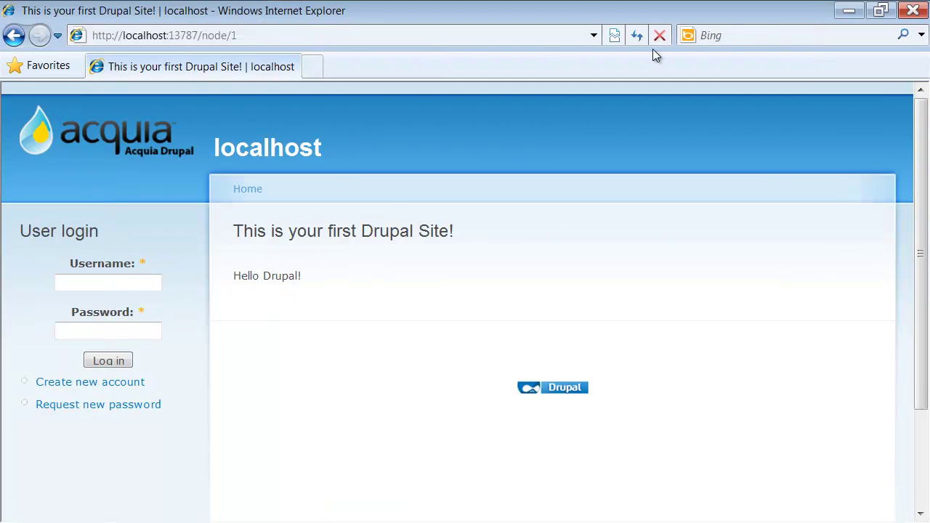
pyautogui.click(639, 35)
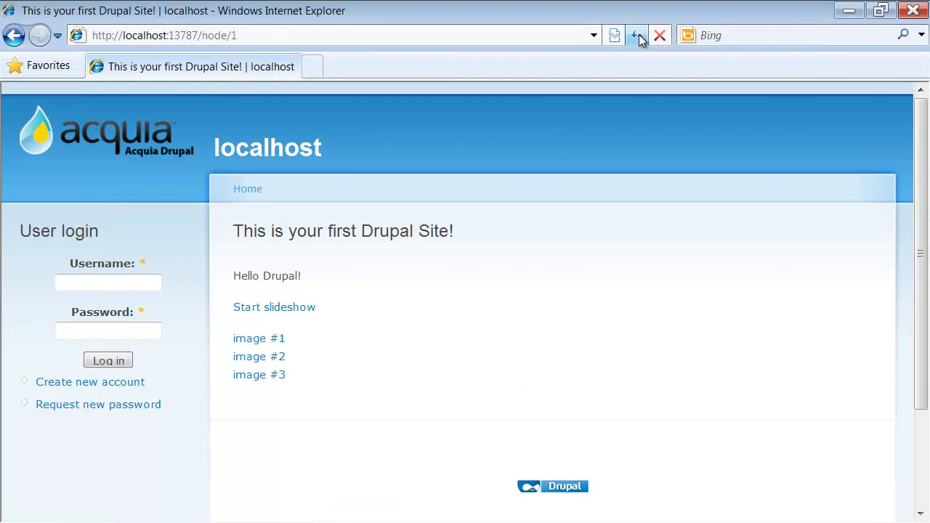
pyautogui.click(307, 308)
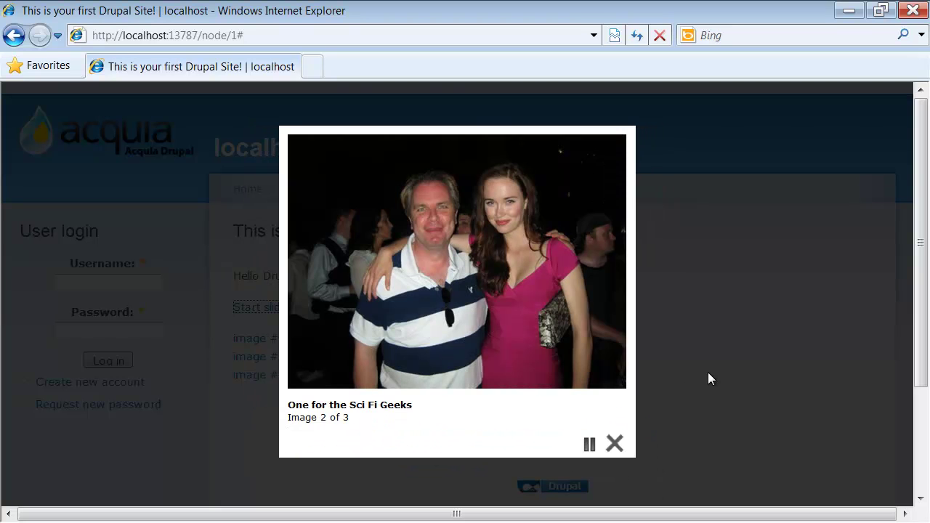
pyautogui.moveTo(591, 307)
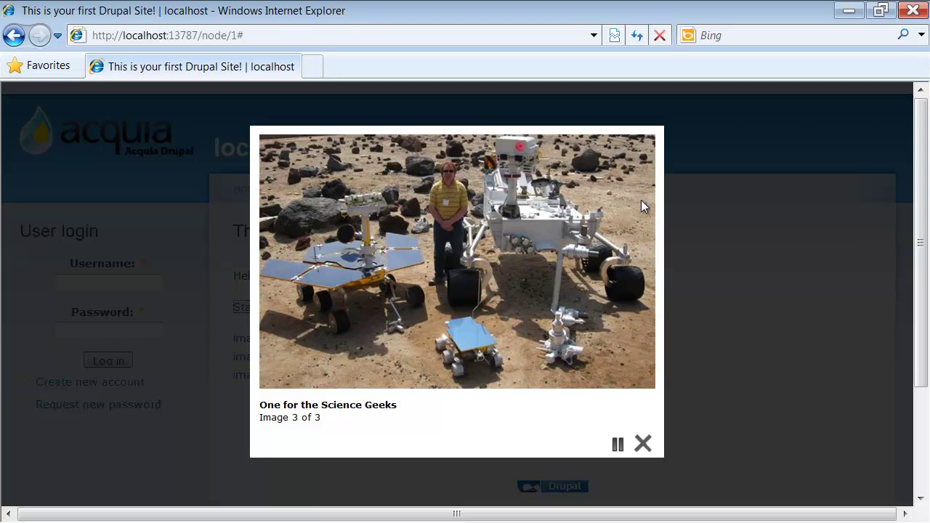
pyautogui.click(774, 325)
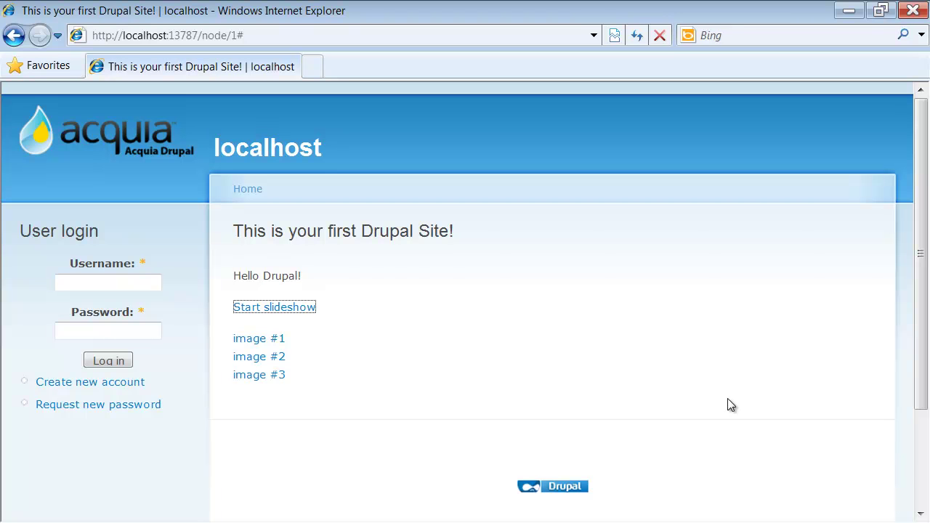
# View image #2 in the lightbox, close it, and move the IE window off screen.
pyautogui.click(255, 357)
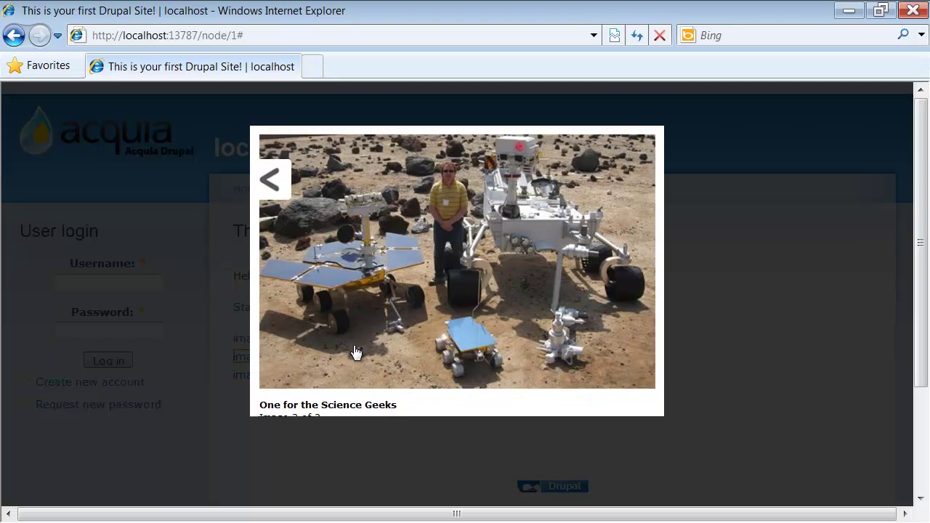
pyautogui.click(644, 443)
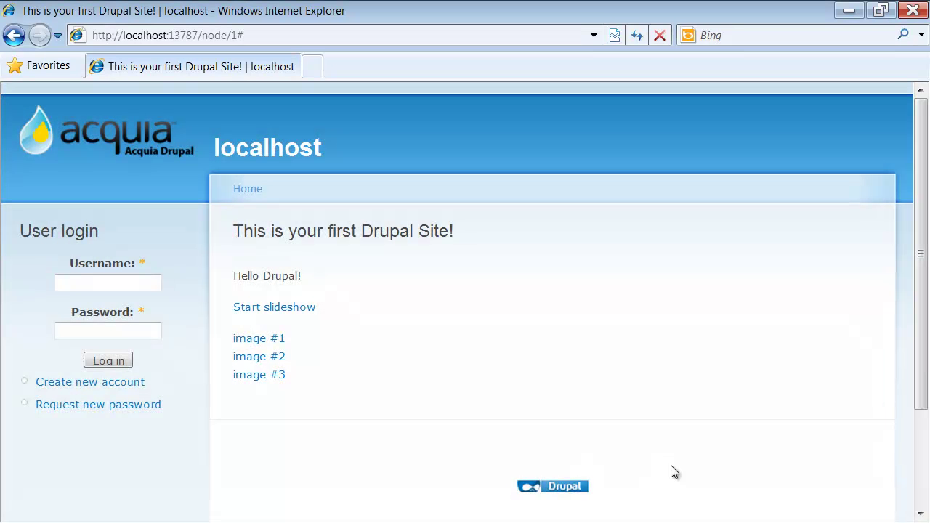
pyautogui.moveTo(572, 15); pyautogui.dragTo(1, 11)
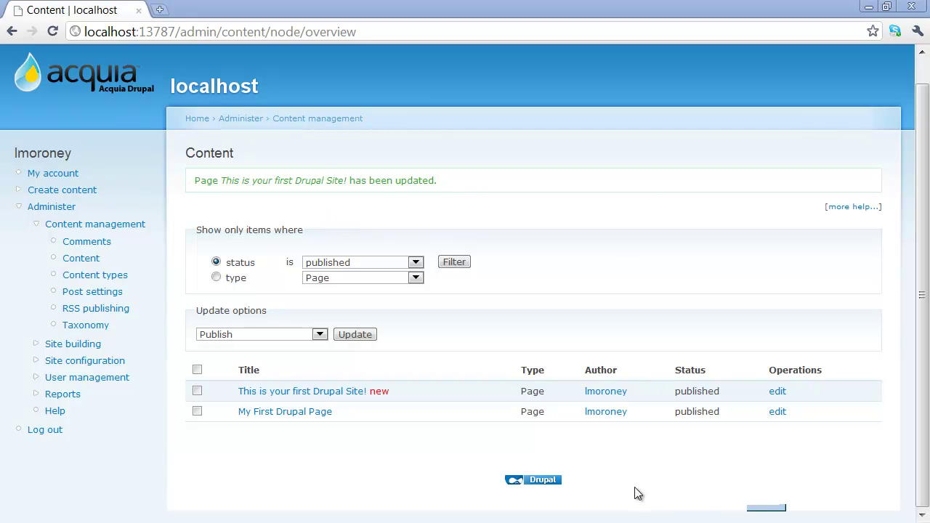
# On the Themes list, tick Enabled and Default for Bluemarine and save the configuration.
pyautogui.click(656, 452)
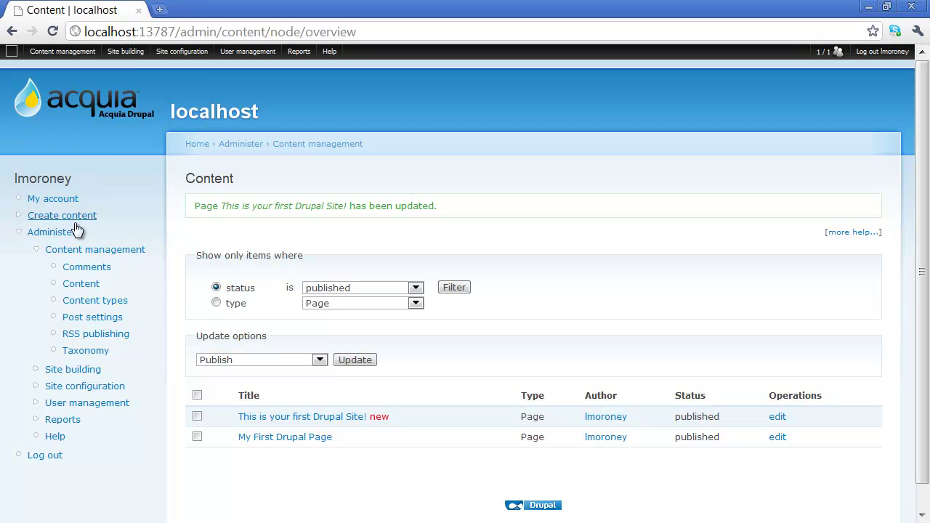
pyautogui.moveTo(80, 60)
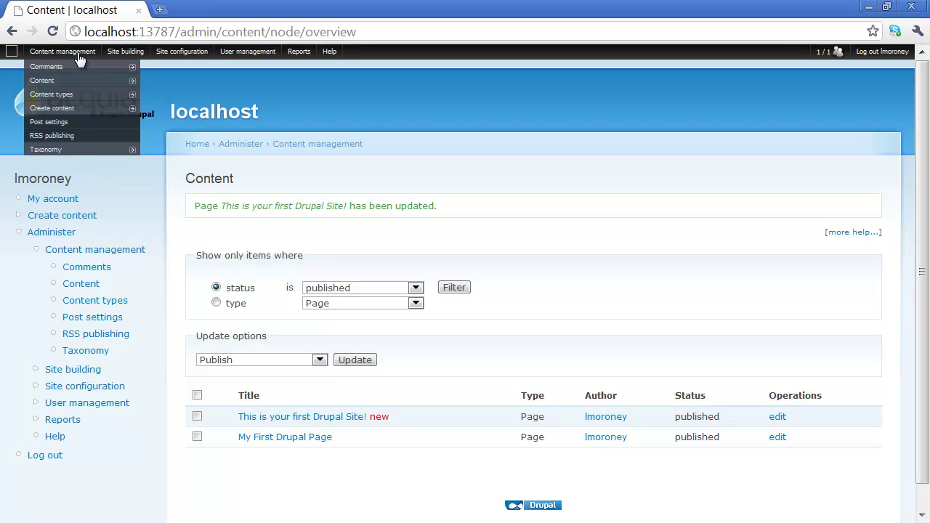
pyautogui.moveTo(109, 62)
pyautogui.moveTo(135, 110)
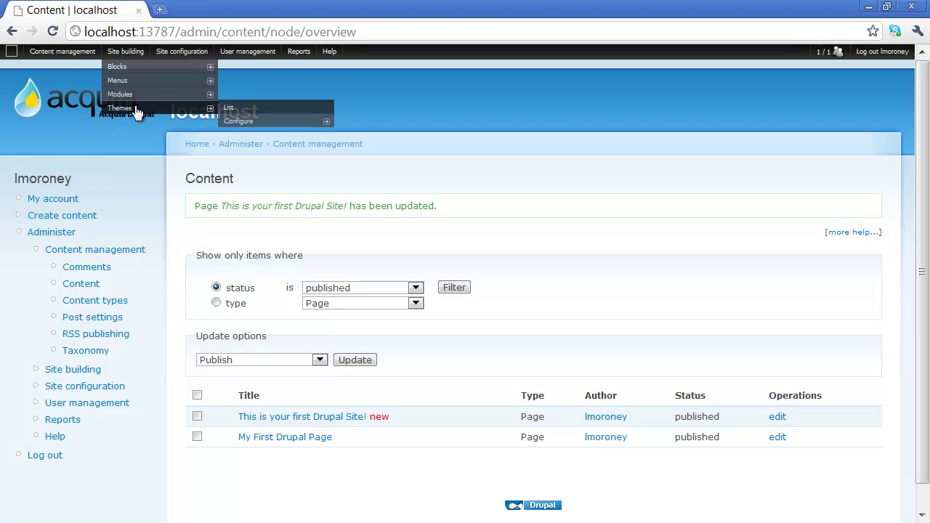
pyautogui.click(236, 116)
pyautogui.scroll(-2, 296, 259)
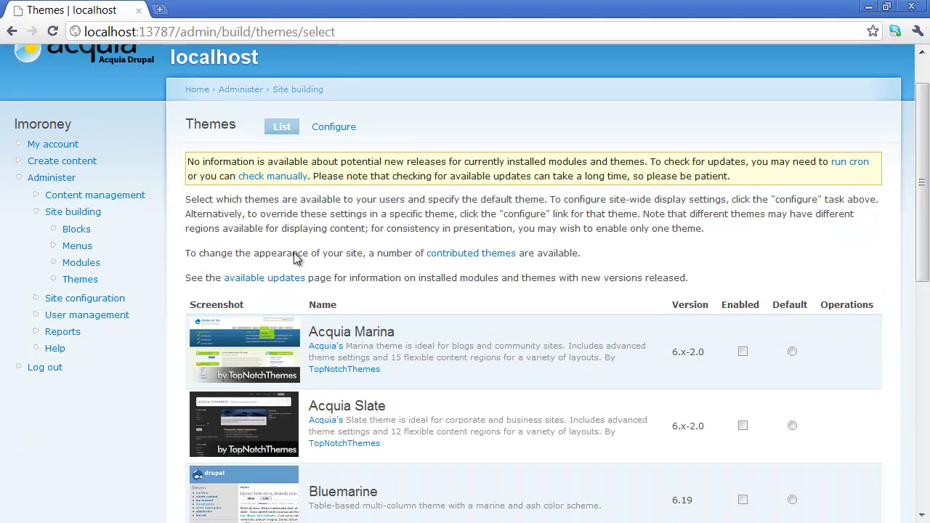
pyautogui.scroll(-6, 296, 259)
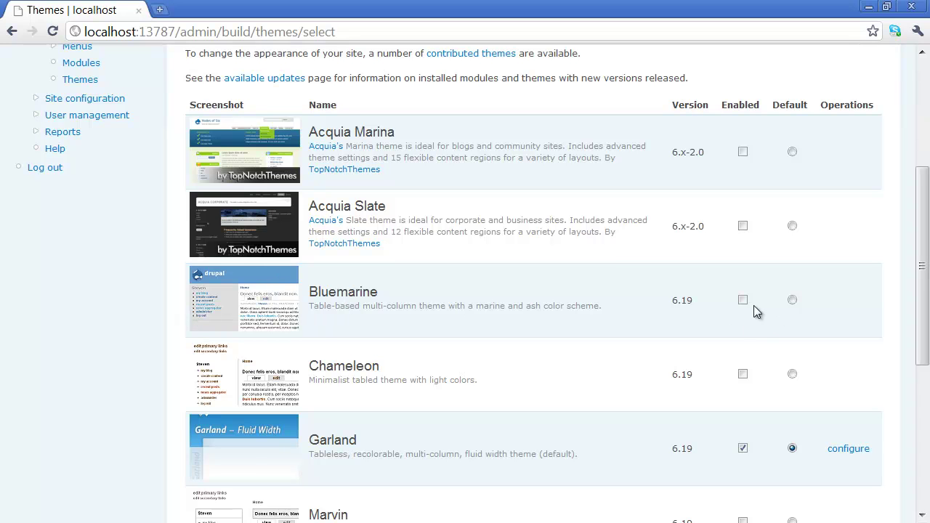
pyautogui.click(743, 300)
pyautogui.click(792, 301)
pyautogui.scroll(-4, 552, 276)
pyautogui.scroll(-3, 549, 275)
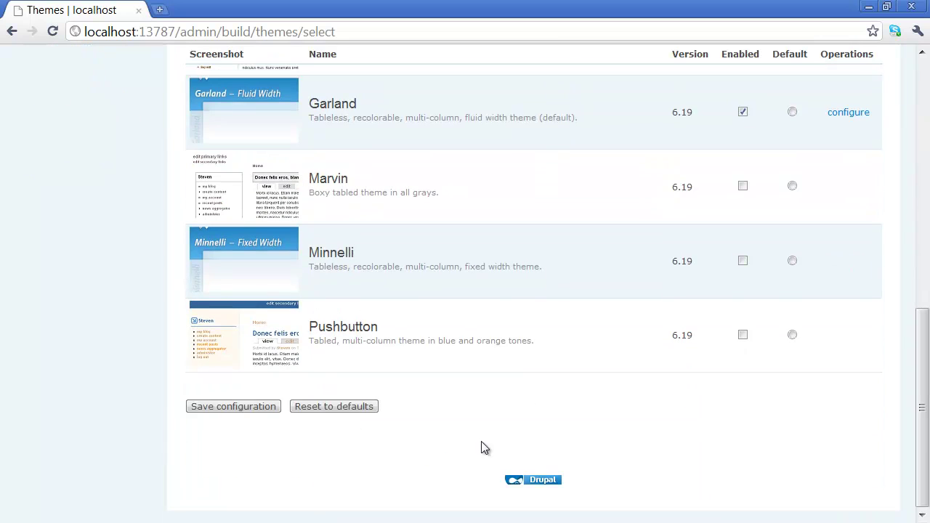
pyautogui.click(231, 407)
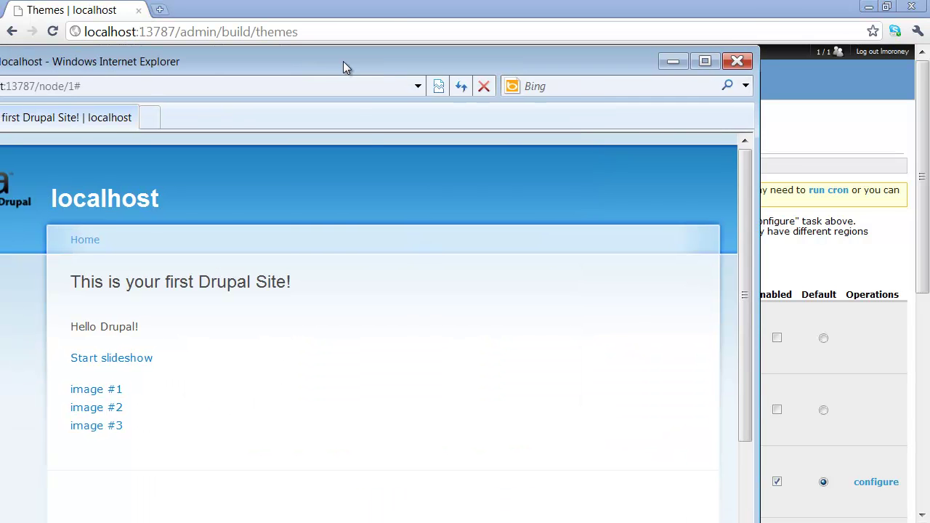
# Maximize IE, reload the page in the Bluemarine look, and open then close the slideshow.
pyautogui.doubleClick(344, 65)
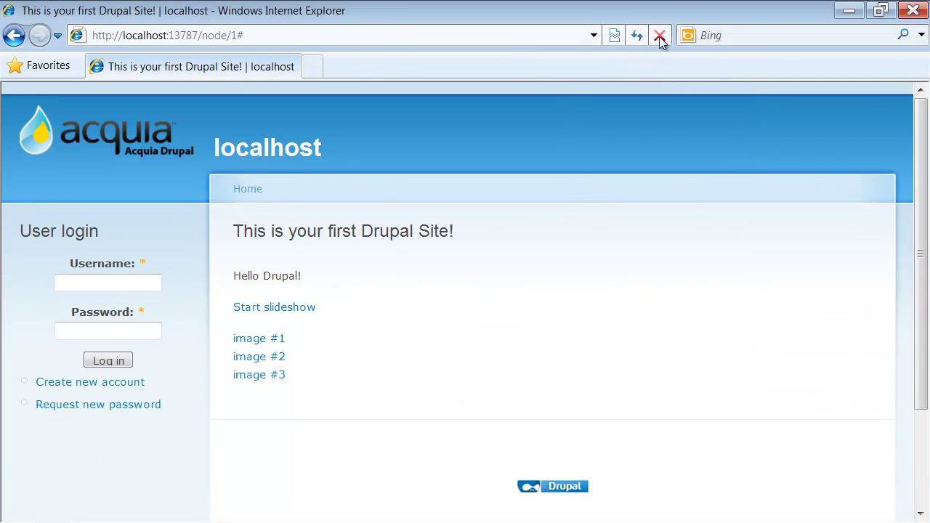
pyautogui.click(636, 35)
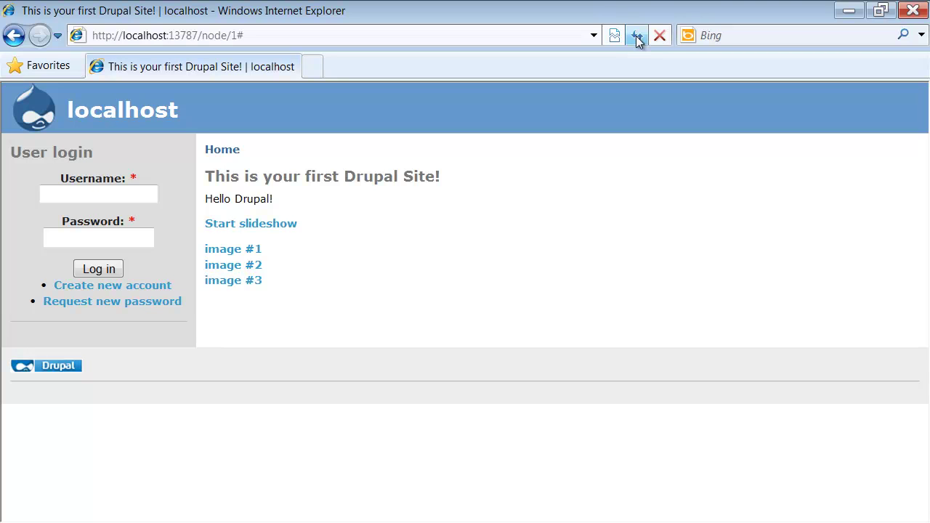
pyautogui.click(276, 228)
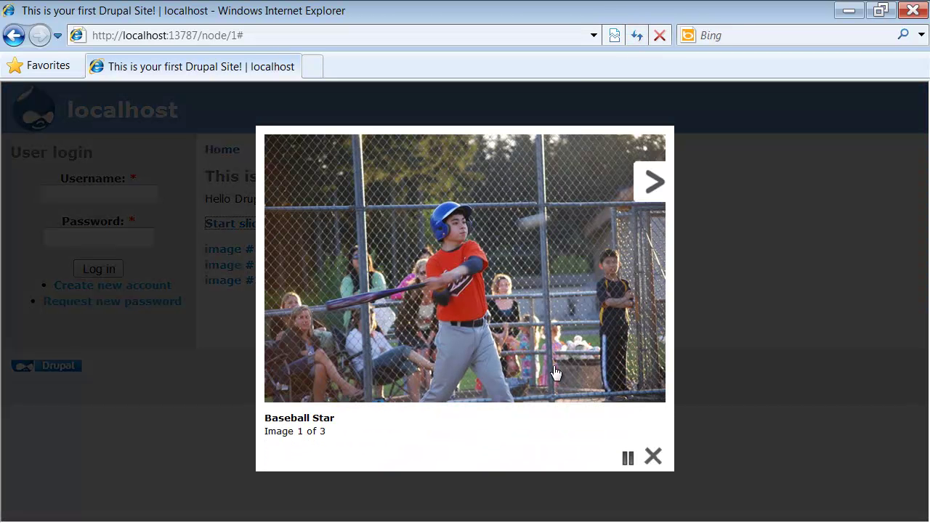
pyautogui.click(655, 459)
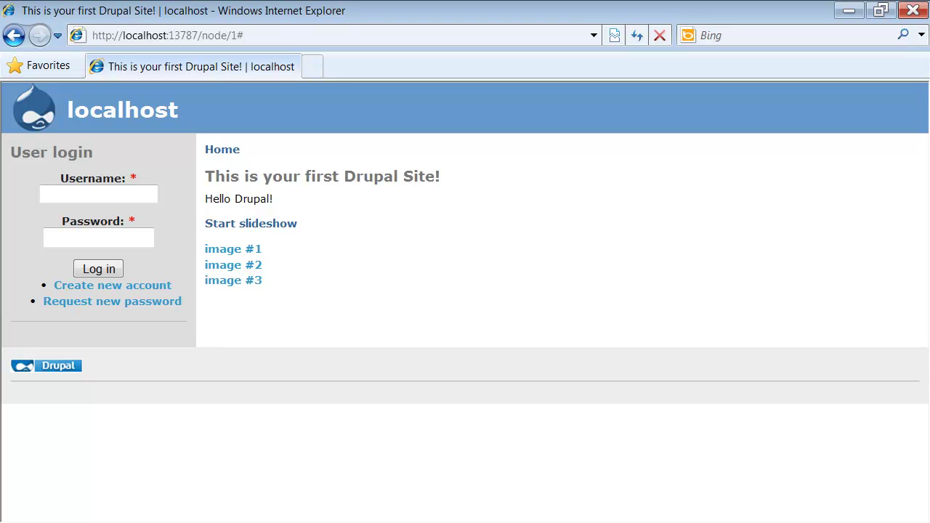
# Collapse images, widen the file tree, expand themes > bluemarine and select page.tpl.php.
pyautogui.hotkey('alt', 'Tab')
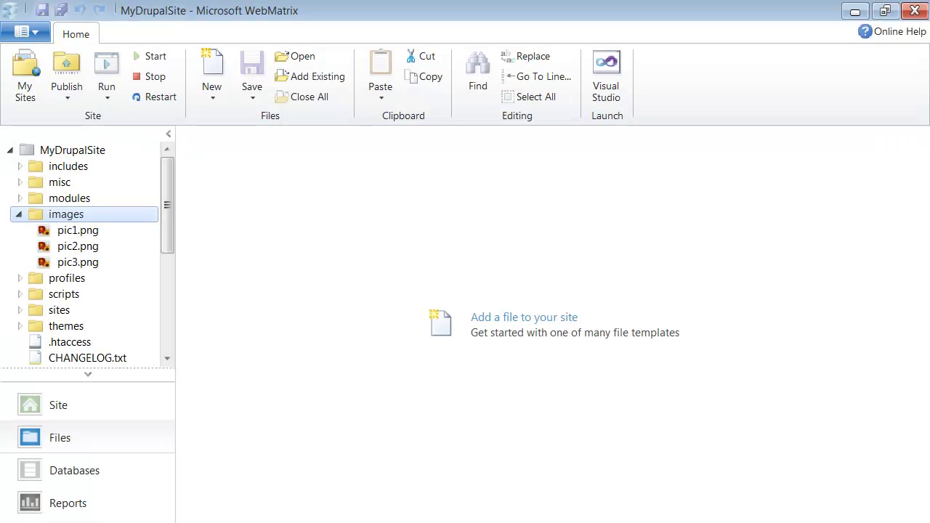
pyautogui.click(20, 213)
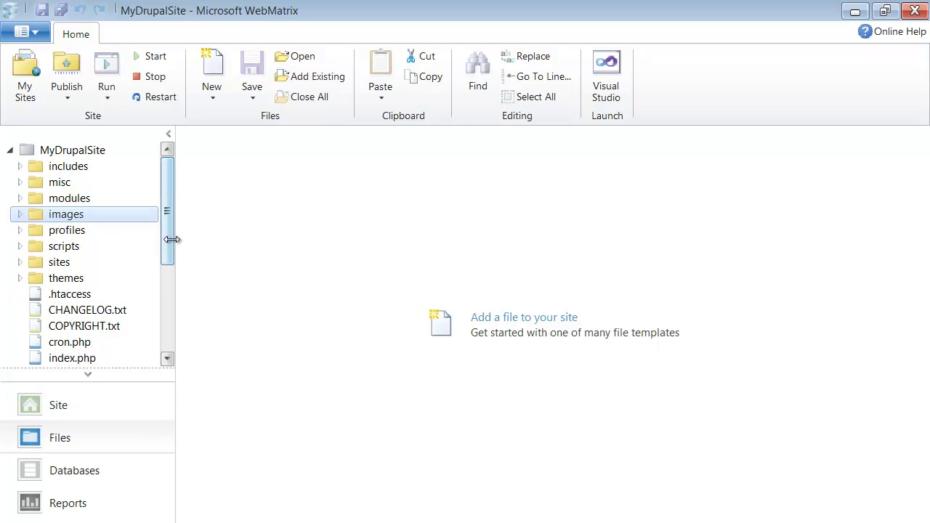
pyautogui.moveTo(175, 238); pyautogui.dragTo(182, 263)
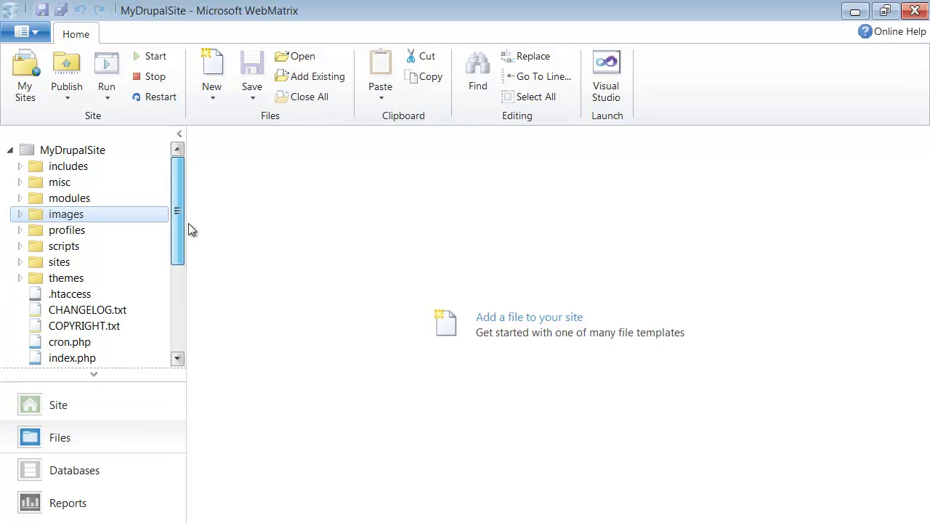
pyautogui.click(20, 278)
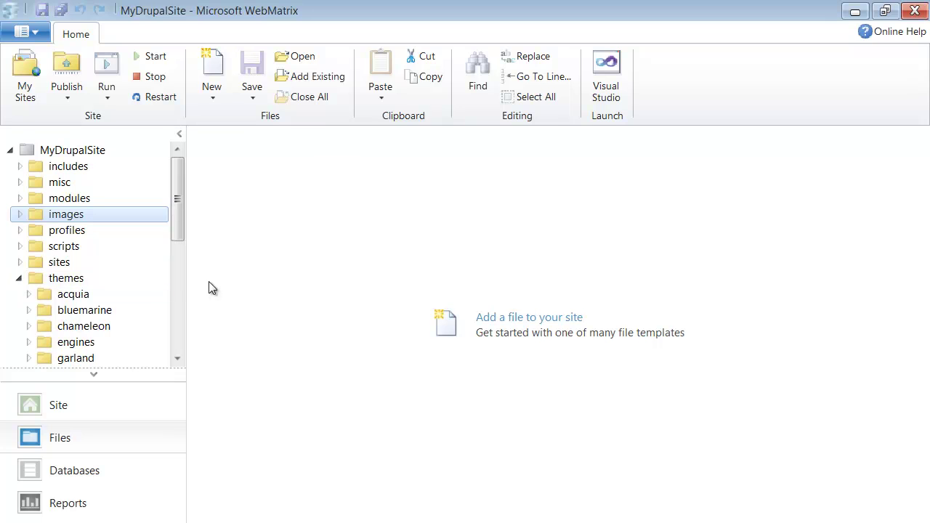
pyautogui.moveTo(179, 204); pyautogui.dragTo(171, 250)
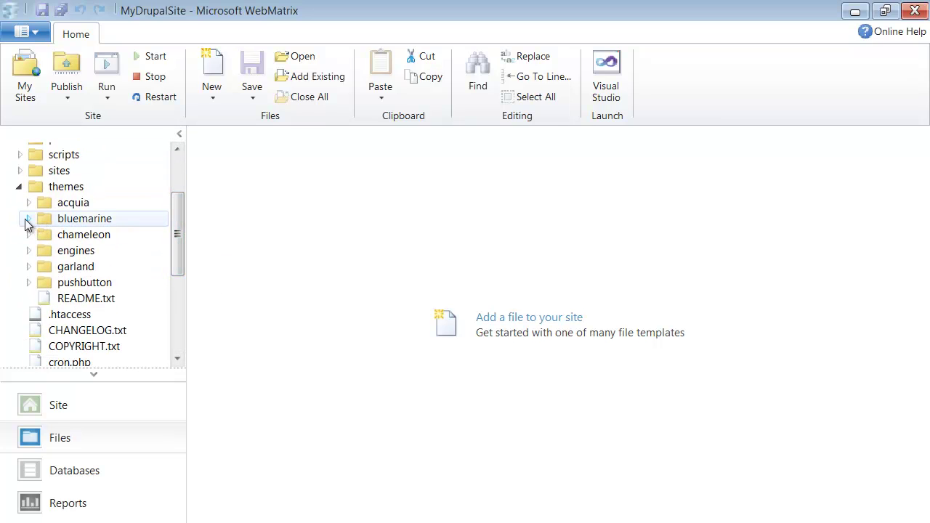
pyautogui.click(28, 218)
pyautogui.moveTo(176, 218)
pyautogui.mouseDown()
pyautogui.moveTo(176, 244)
pyautogui.moveTo(178, 235)
pyautogui.mouseUp()
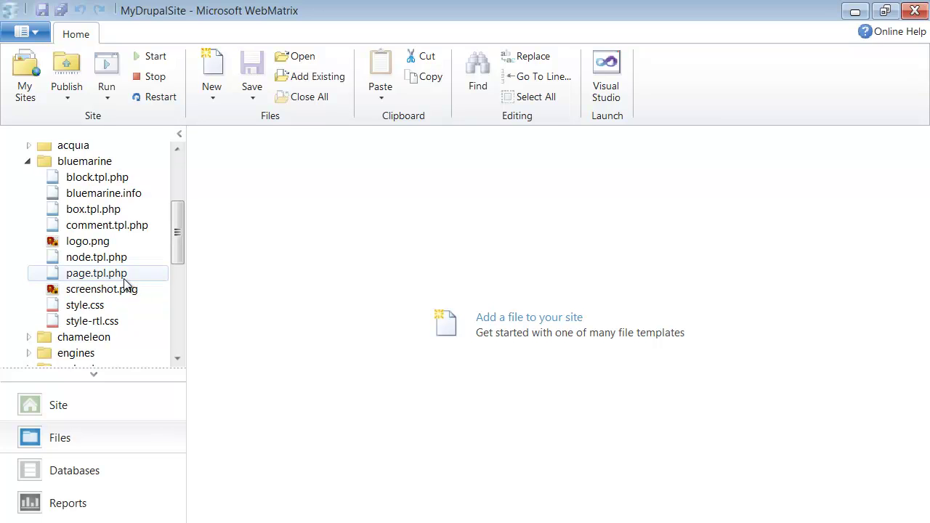
pyautogui.click(108, 276)
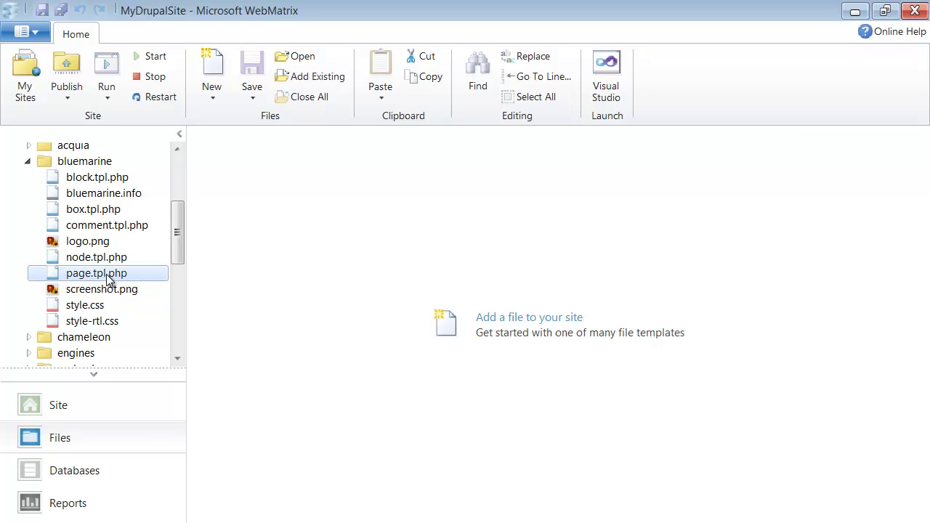
# Open page.tpl.php, scroll through its markup, and place the caret before xmlns in the html tag.
pyautogui.doubleClick(109, 276)
pyautogui.scroll(-2, 293, 257)
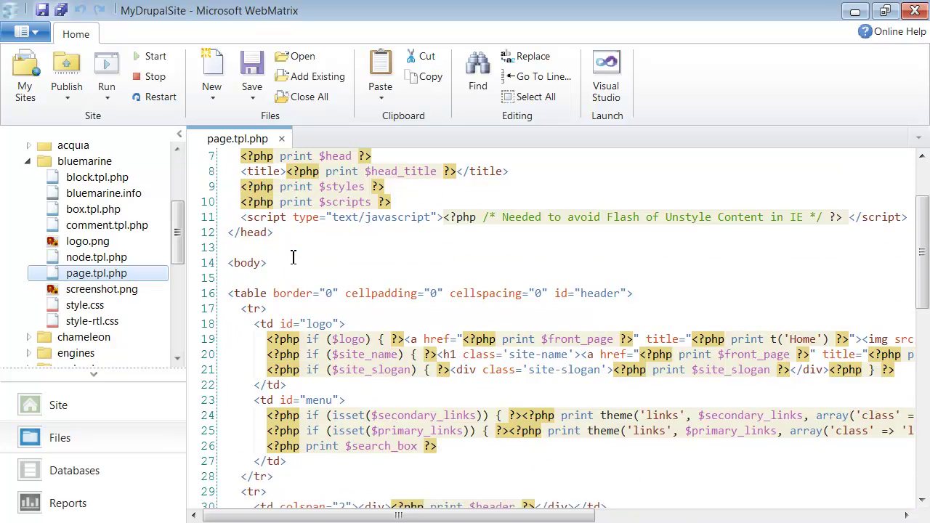
pyautogui.scroll(-11, 293, 258)
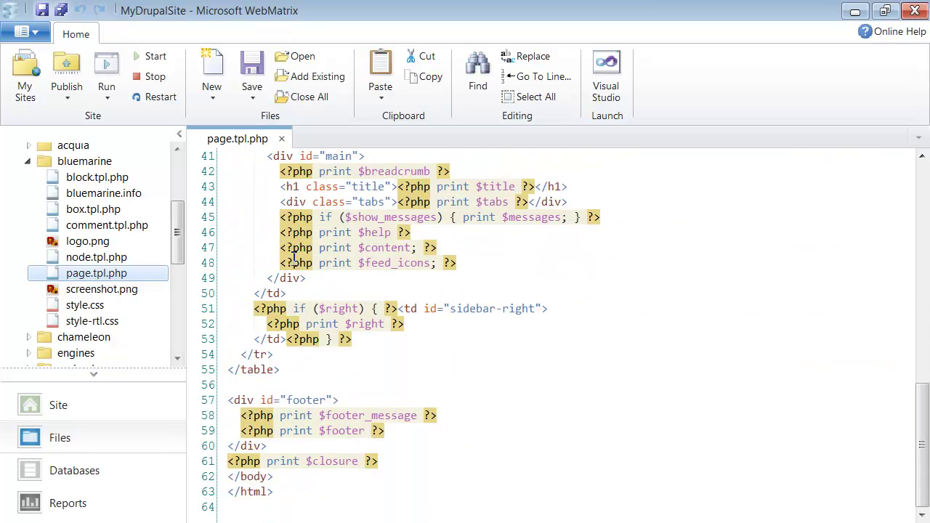
pyautogui.scroll(13, 294, 257)
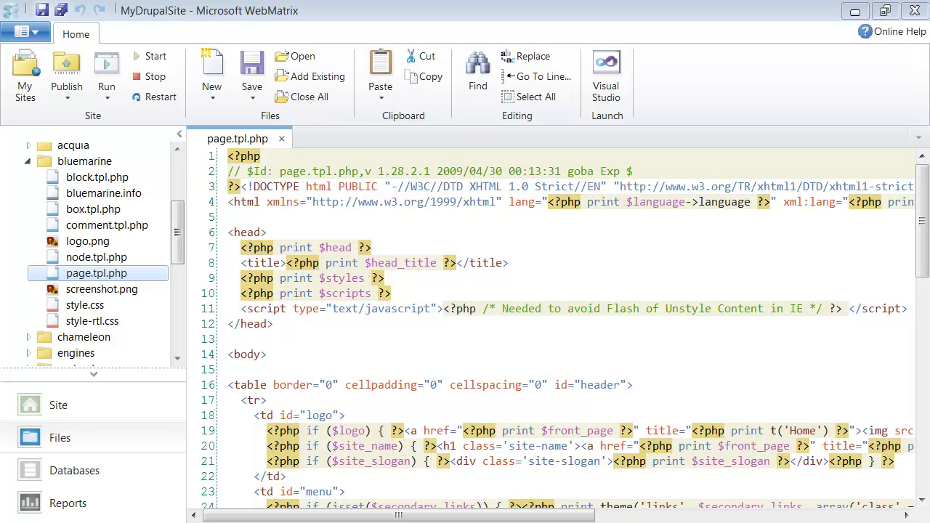
pyautogui.click(263, 232)
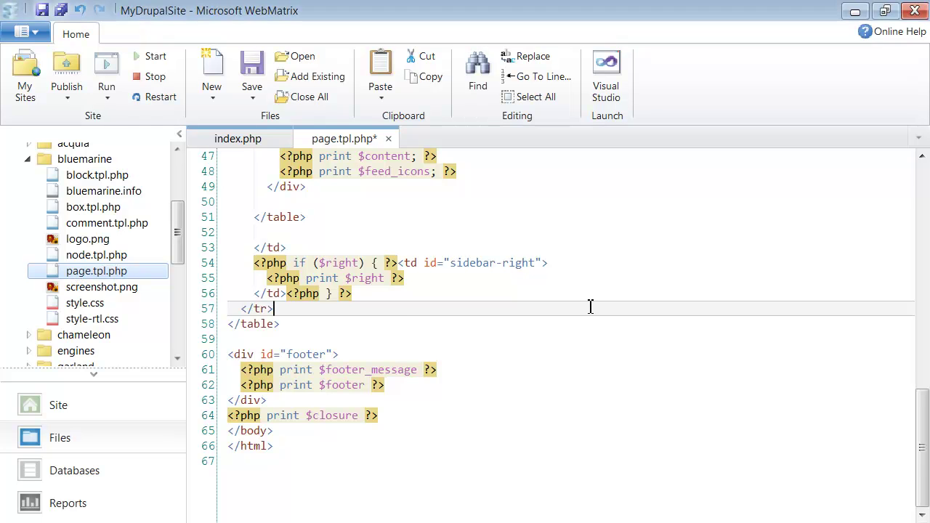
pyautogui.scroll(7, 592, 311)
pyautogui.scroll(8, 591, 310)
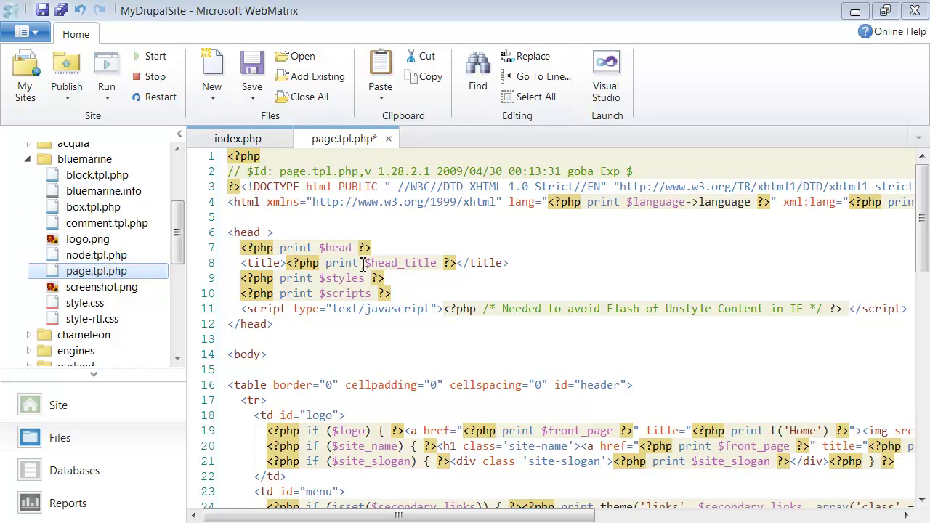
pyautogui.click(266, 202)
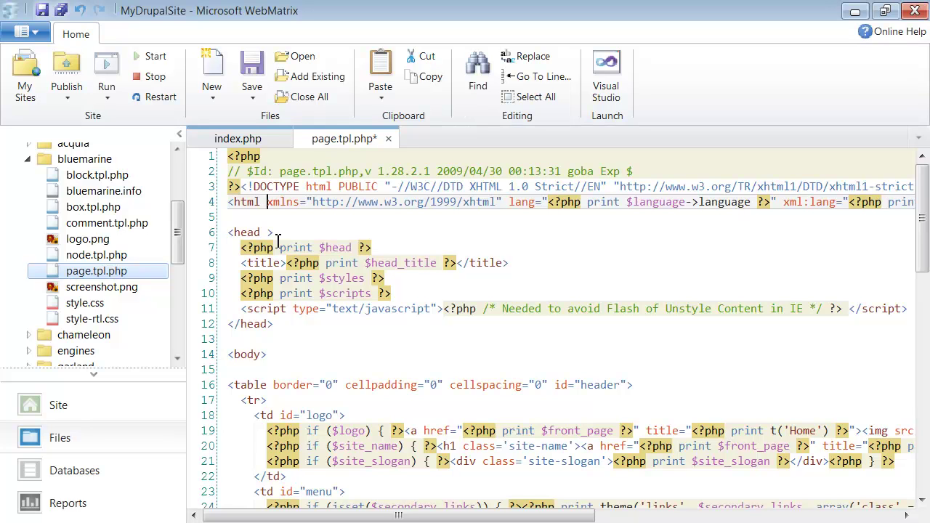
pyautogui.write('xmlns:fb="http://www.facebook.com/2008/fbml"')
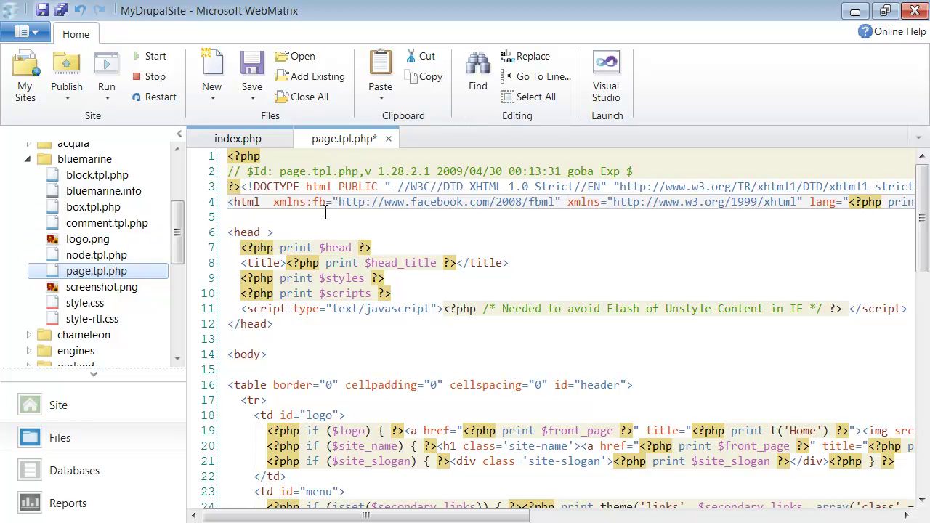
pyautogui.click(274, 202)
pyautogui.press('BackSpace')
pyautogui.doubleClick(311, 202)
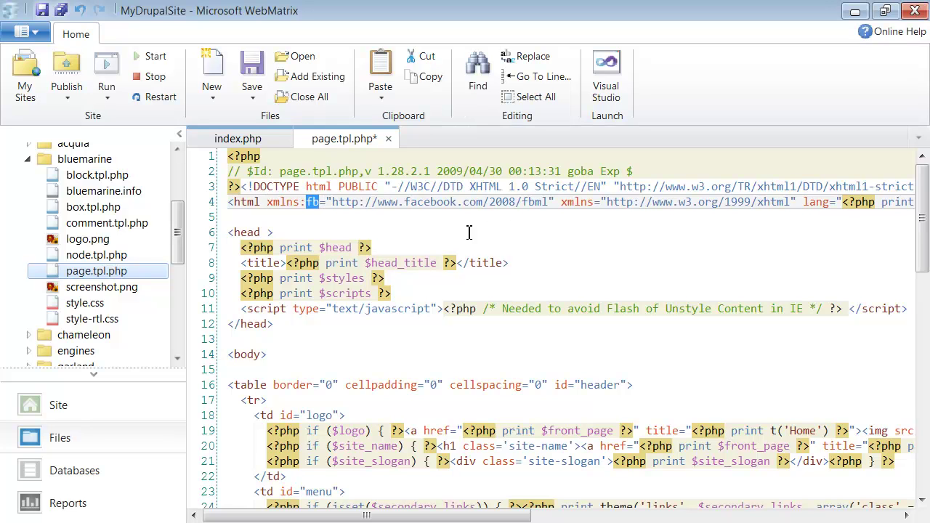
pyautogui.doubleClick(534, 202)
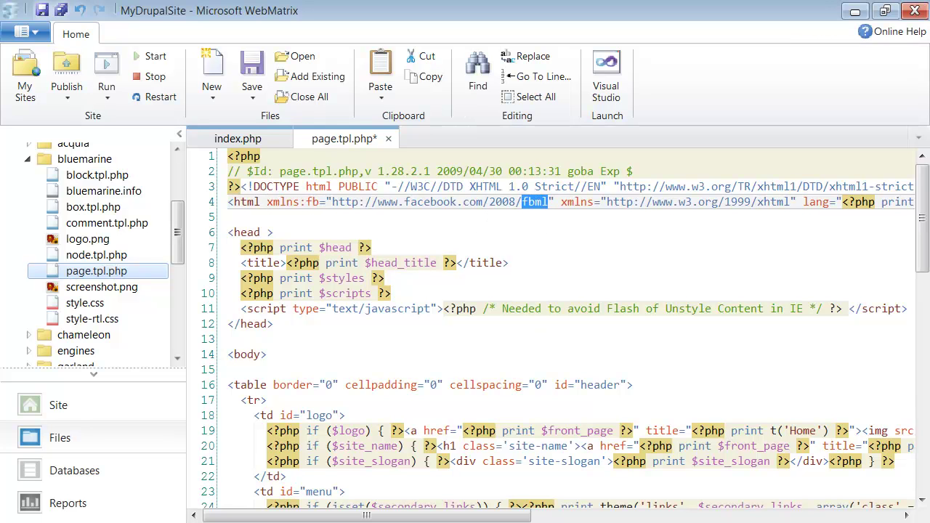
# Scroll to the content table and footer markup and place the caret on empty line 50.
pyautogui.scroll(-5, 347, 220)
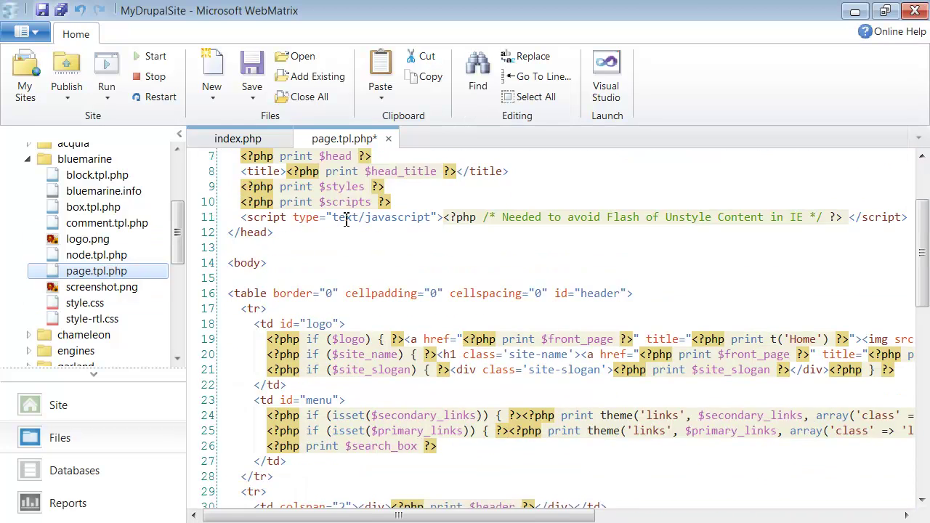
pyautogui.scroll(-4, 341, 219)
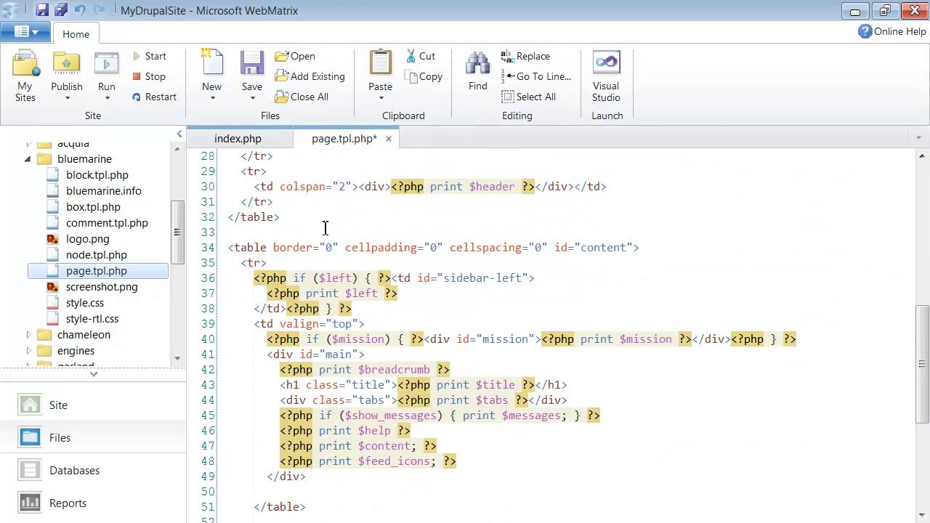
pyautogui.scroll(-2, 320, 224)
pyautogui.scroll(-2, 320, 224)
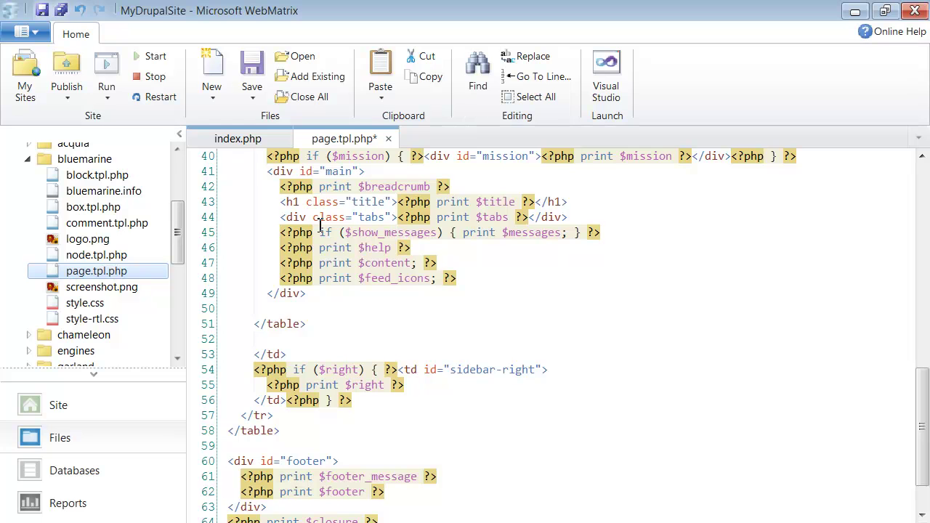
pyautogui.scroll(3, 320, 225)
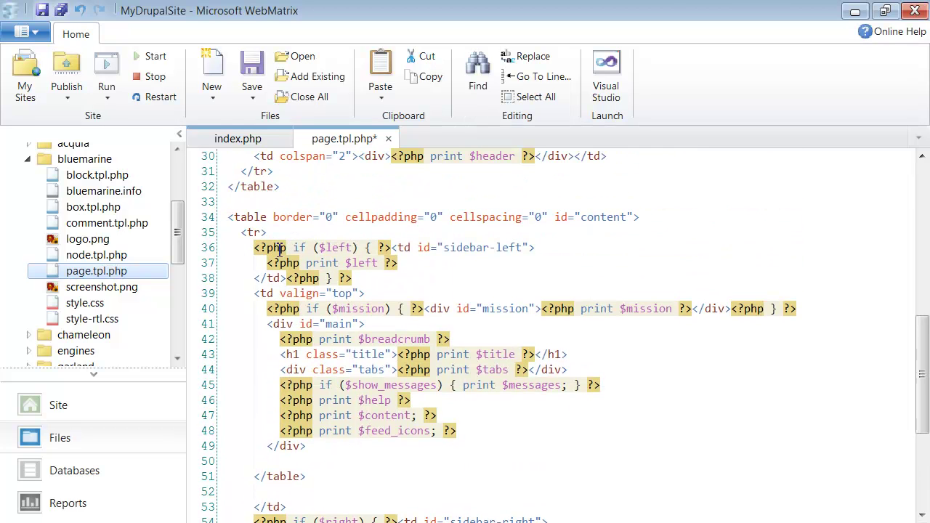
pyautogui.scroll(-1, 263, 231)
pyautogui.scroll(7, 260, 232)
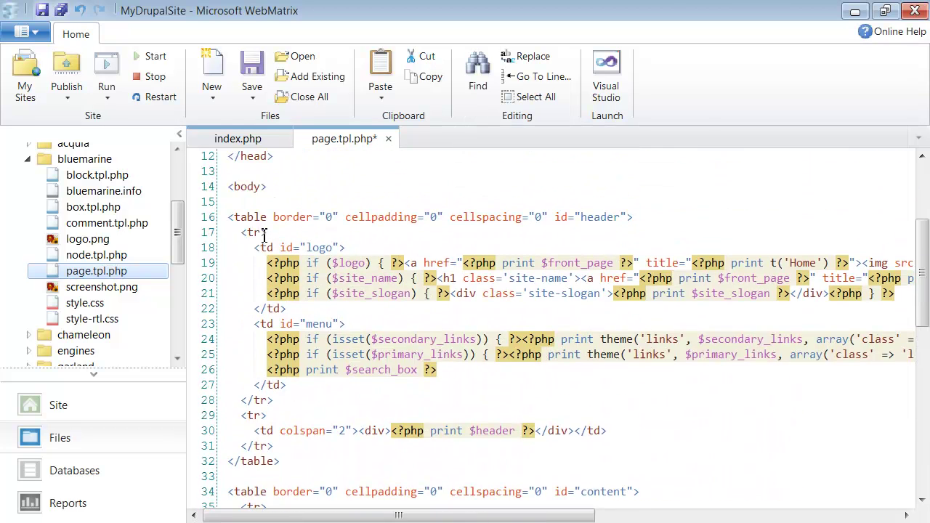
pyautogui.scroll(-10, 294, 302)
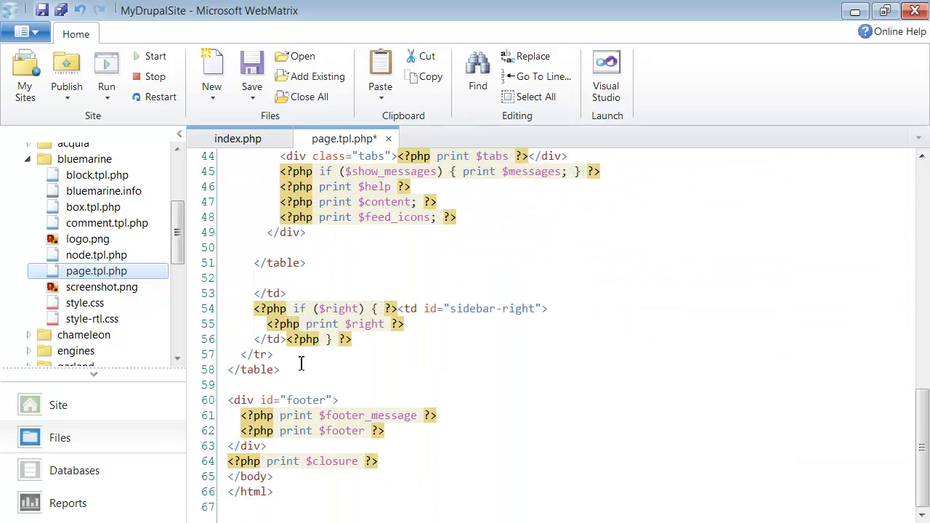
pyautogui.scroll(4, 300, 289)
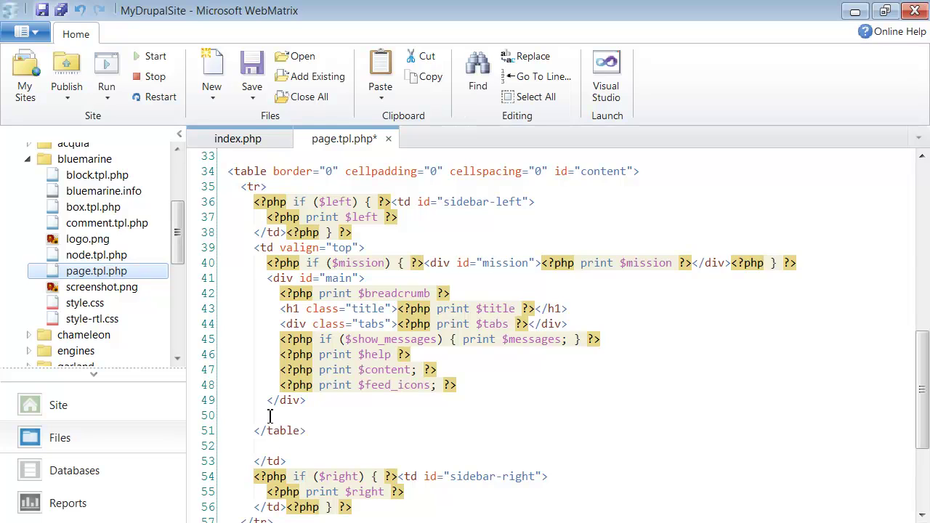
pyautogui.click(273, 415)
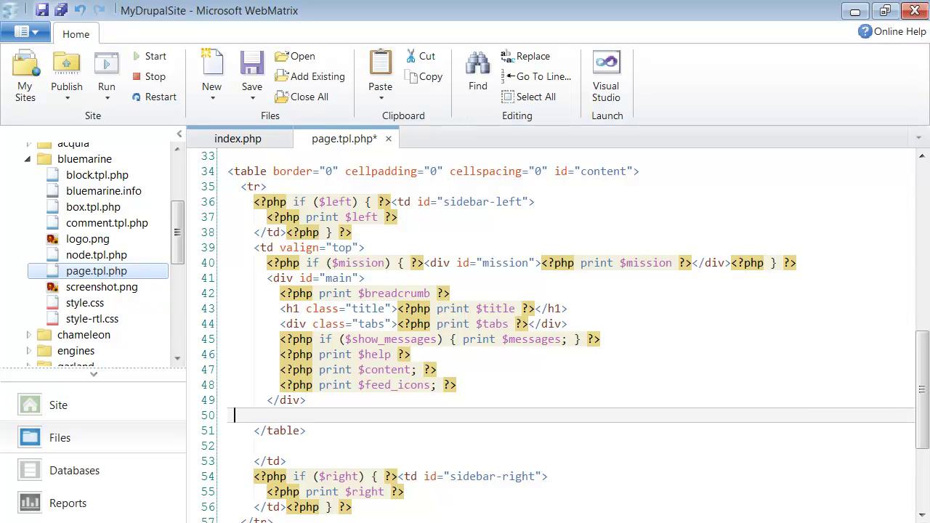
# Paste the fb:comments table and Facebook fb-root loader script into page.tpl.php after line 51.
pyautogui.hotkey('alt', 'Tab')
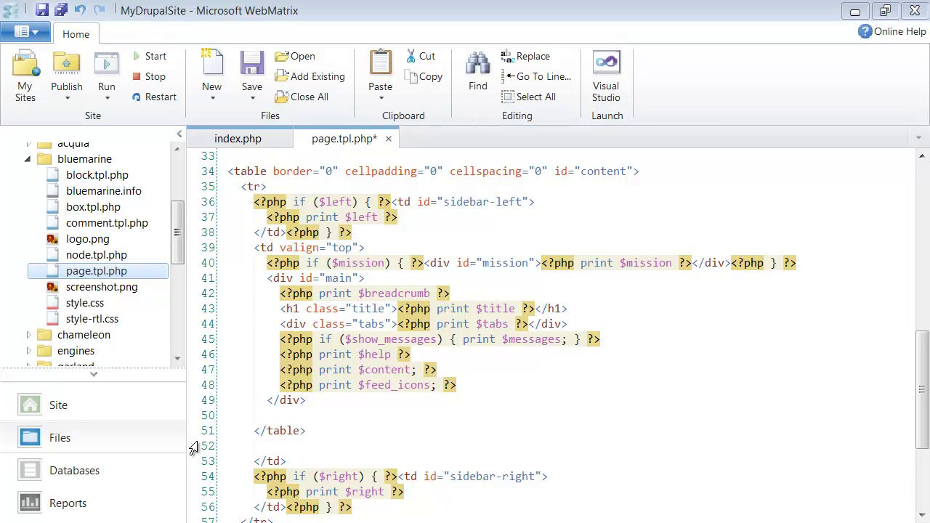
pyautogui.click(261, 420)
pyautogui.click(260, 445)
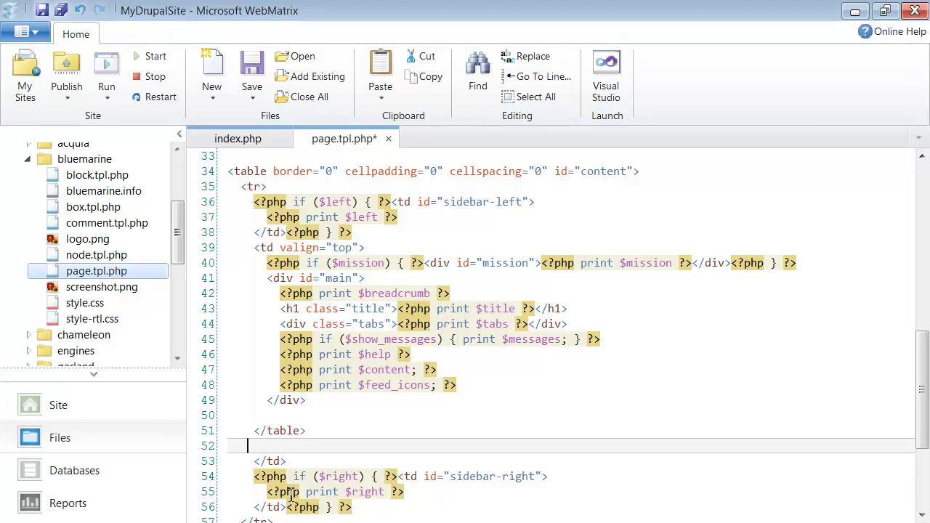
pyautogui.hotkey('ctrl', 'v')
pyautogui.scroll(-2, 250, 354)
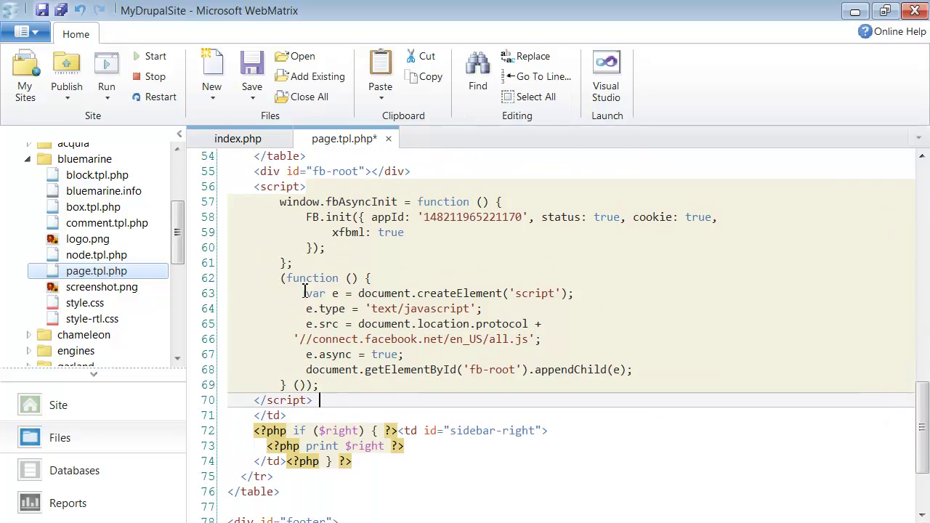
pyautogui.scroll(2, 249, 202)
pyautogui.moveTo(250, 201); pyautogui.dragTo(308, 232)
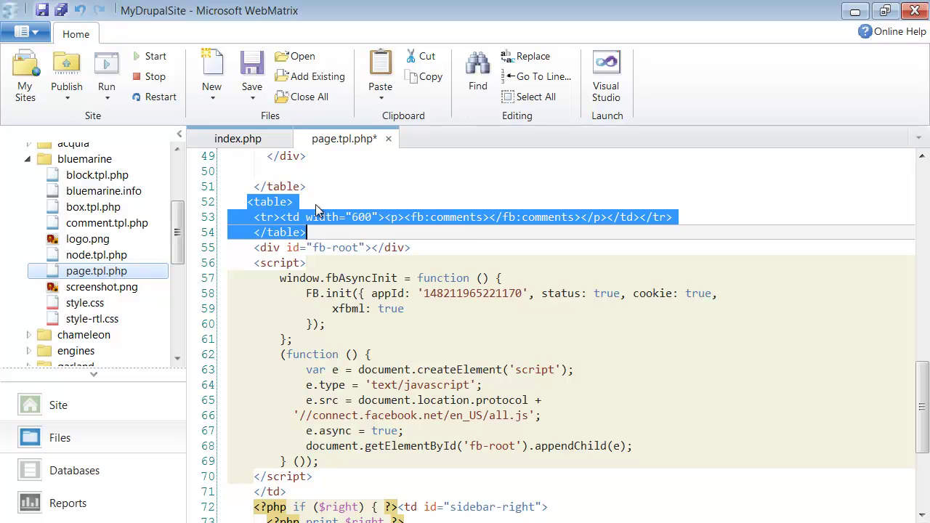
pyautogui.click(408, 217)
pyautogui.moveTo(408, 217); pyautogui.dragTo(568, 217)
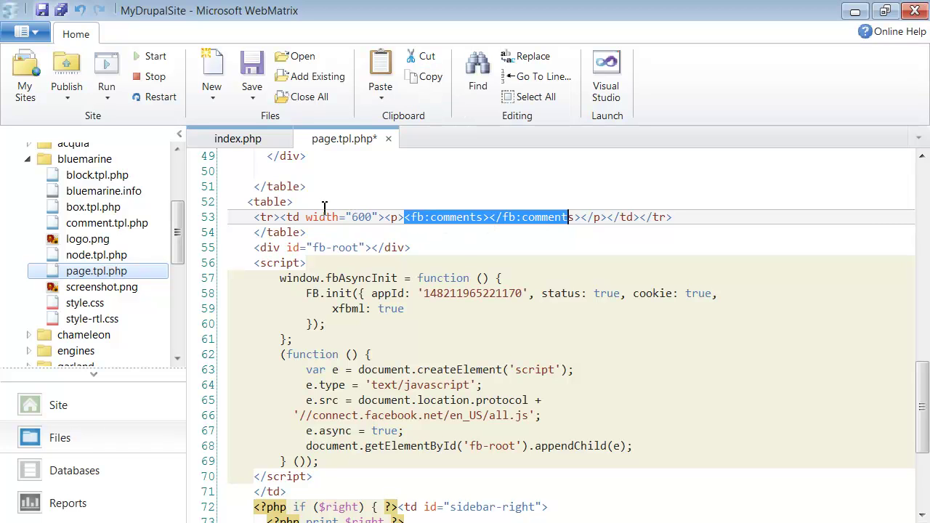
pyautogui.moveTo(249, 263); pyautogui.dragTo(320, 472)
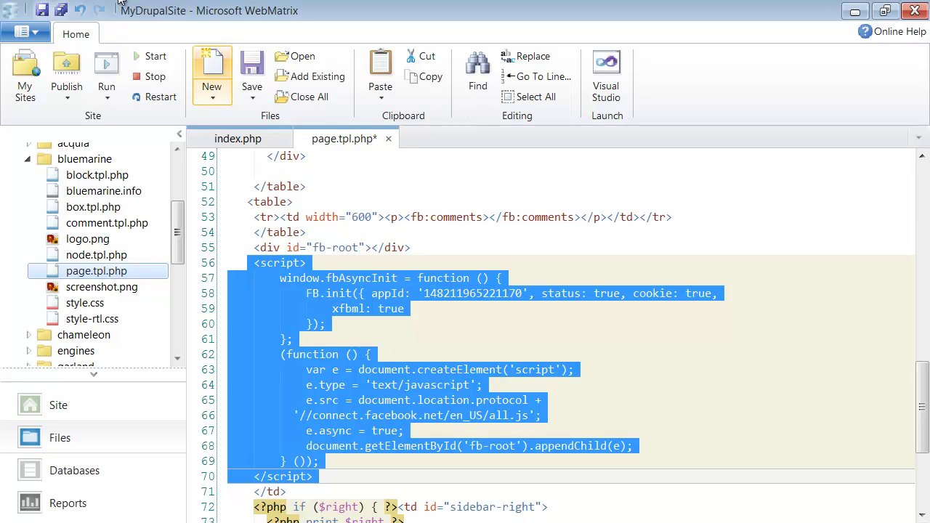
# Save page.tpl.php and run the site's index.php in the browser.
pyautogui.click(60, 12)
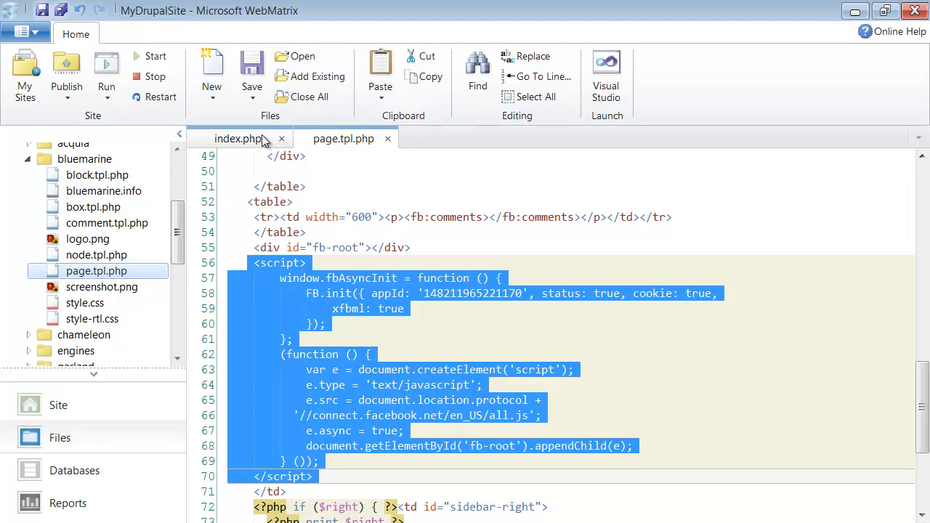
pyautogui.click(247, 139)
pyautogui.click(104, 64)
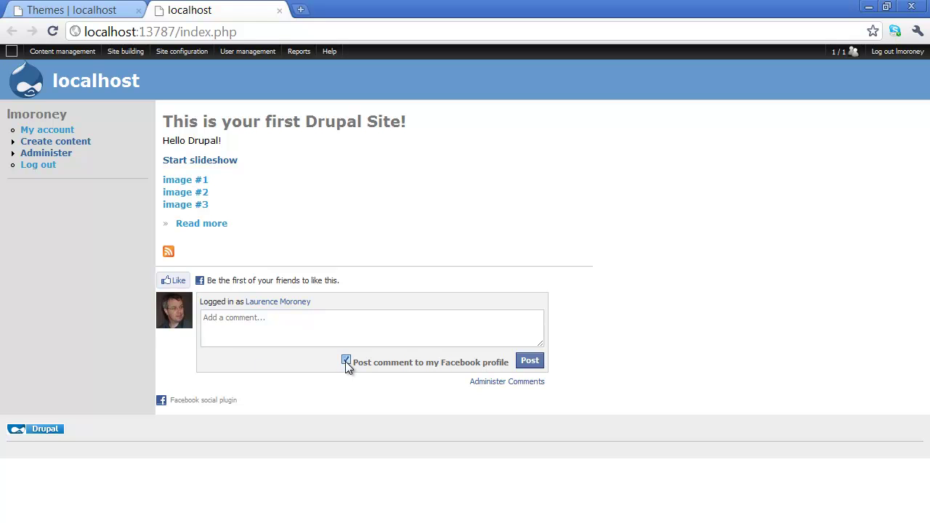
# Post the comment 'Hello watchers.' in the Facebook box, also sharing it to the Facebook profile.
pyautogui.click(274, 326)
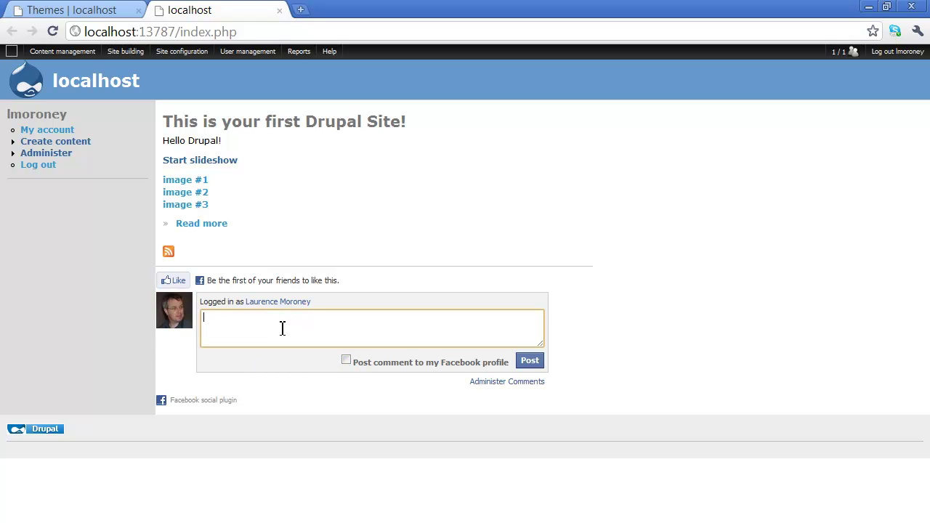
pyautogui.write('Hello watchers')
pyautogui.click(346, 360)
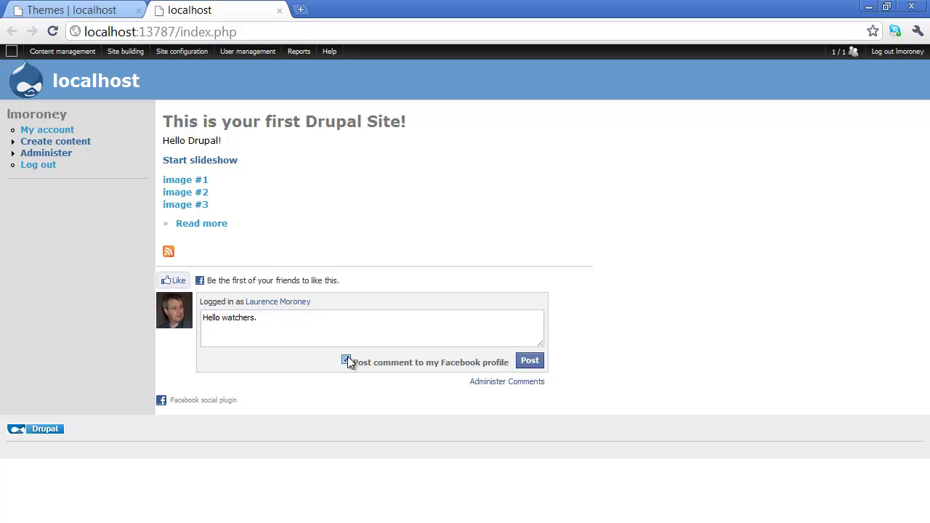
pyautogui.click(533, 368)
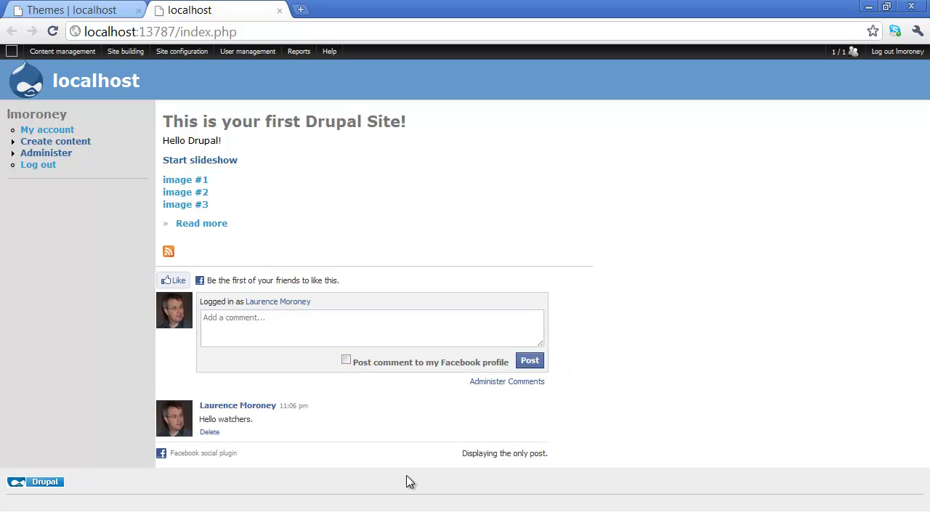